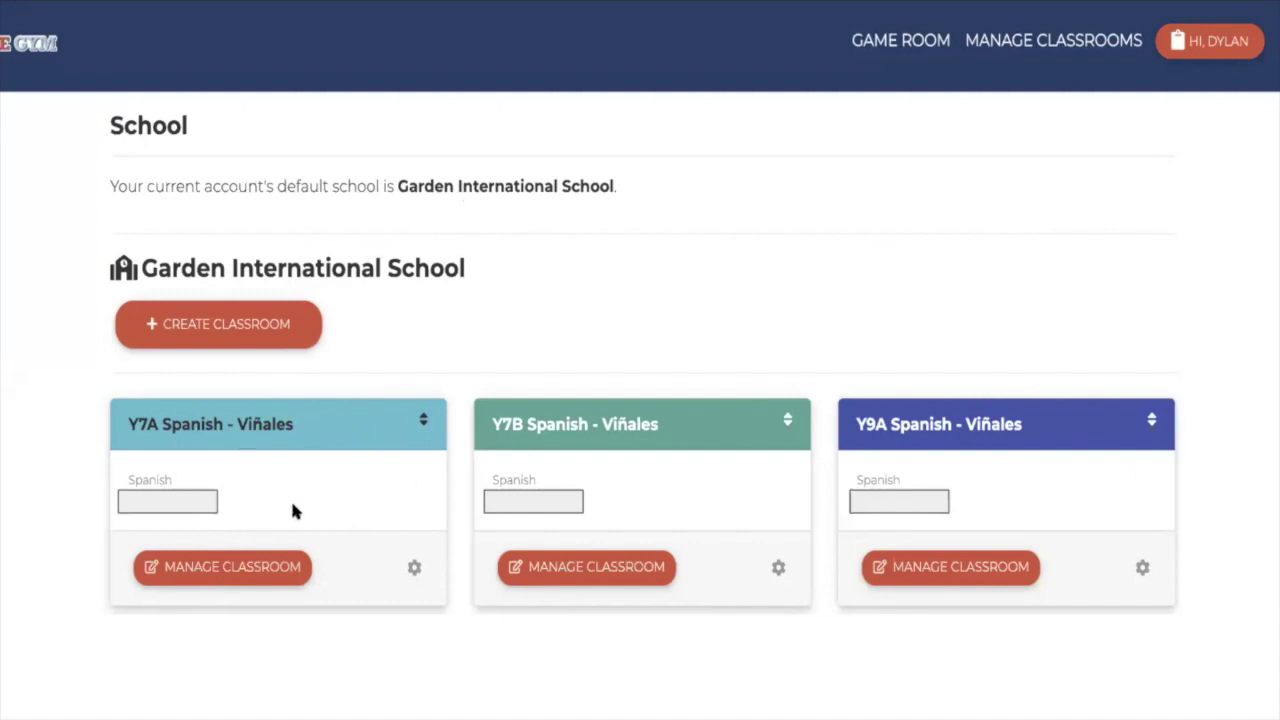
Create a new Verb Trainer assignment for the Y10 Spanish - Viñales classroom in Practice Mode with Normal Order questions.
click(282, 570)
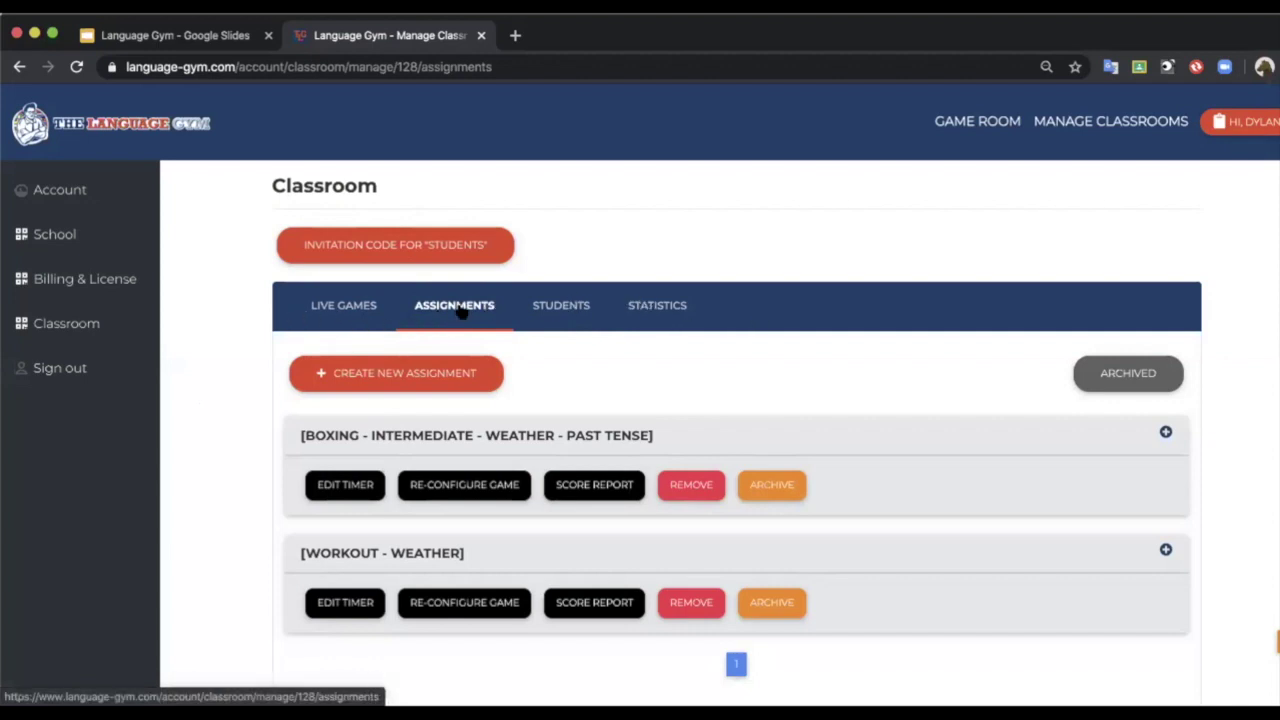
click(432, 372)
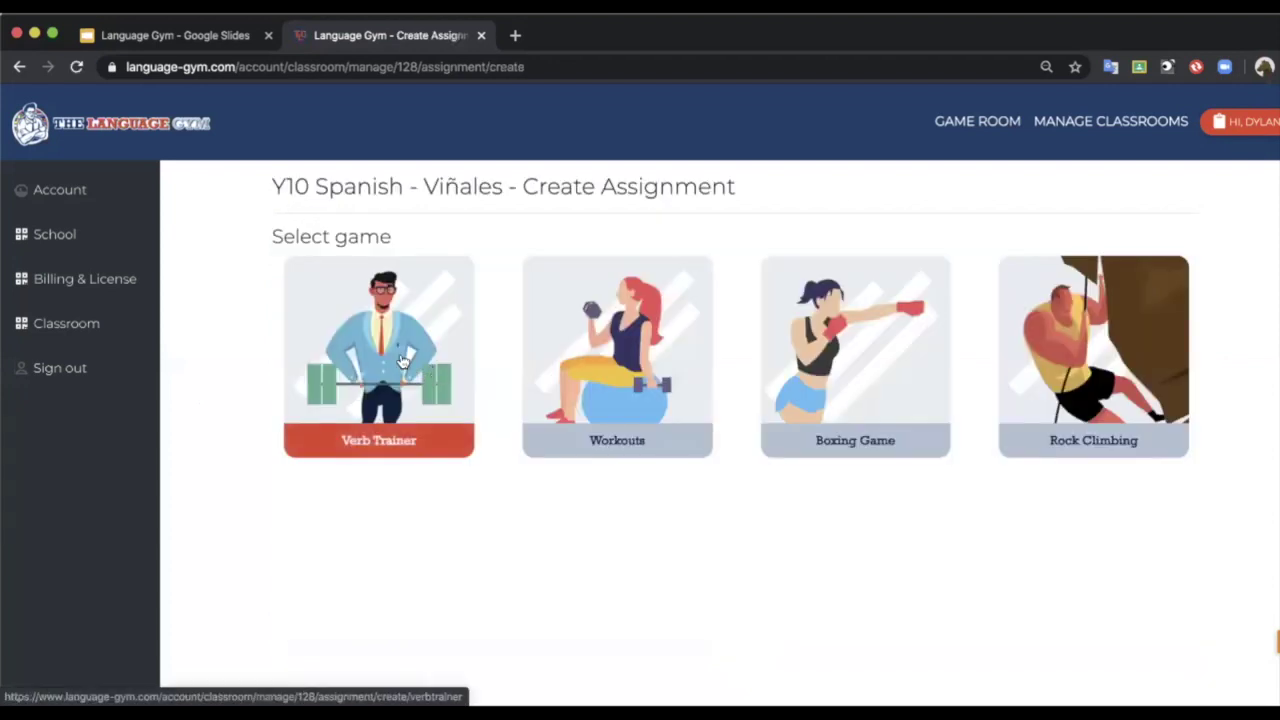
click(403, 360)
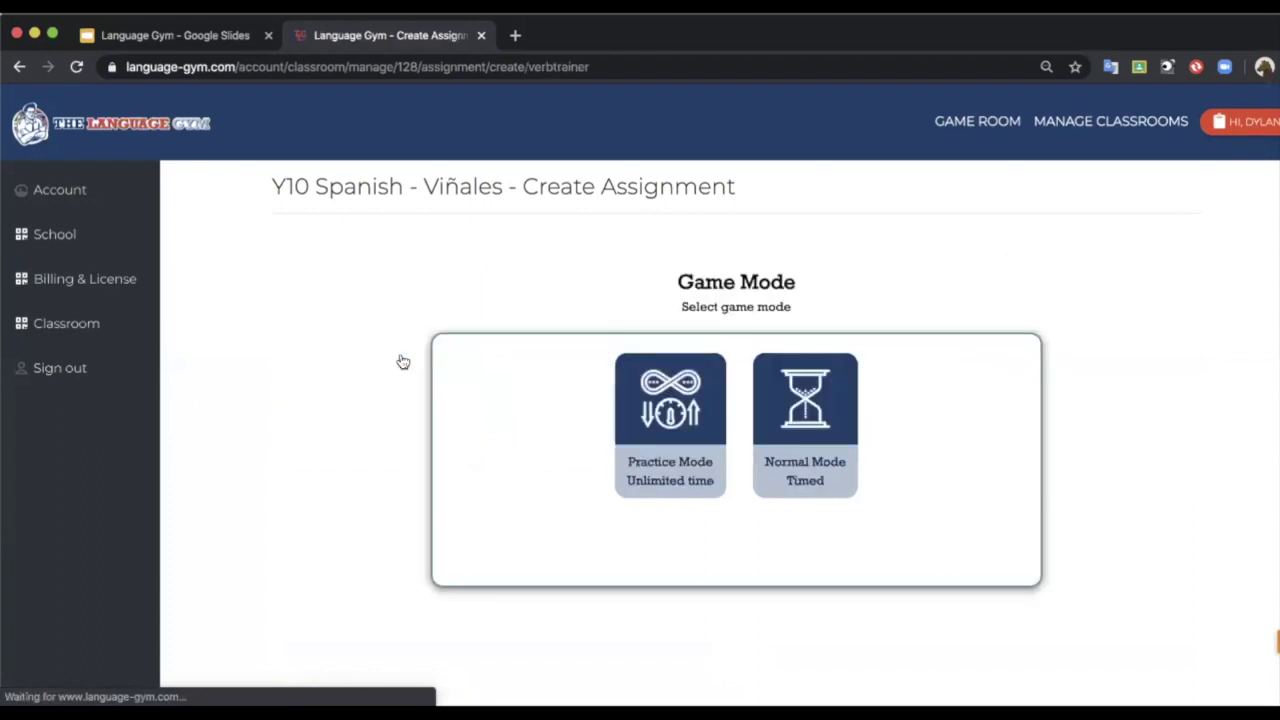
click(645, 410)
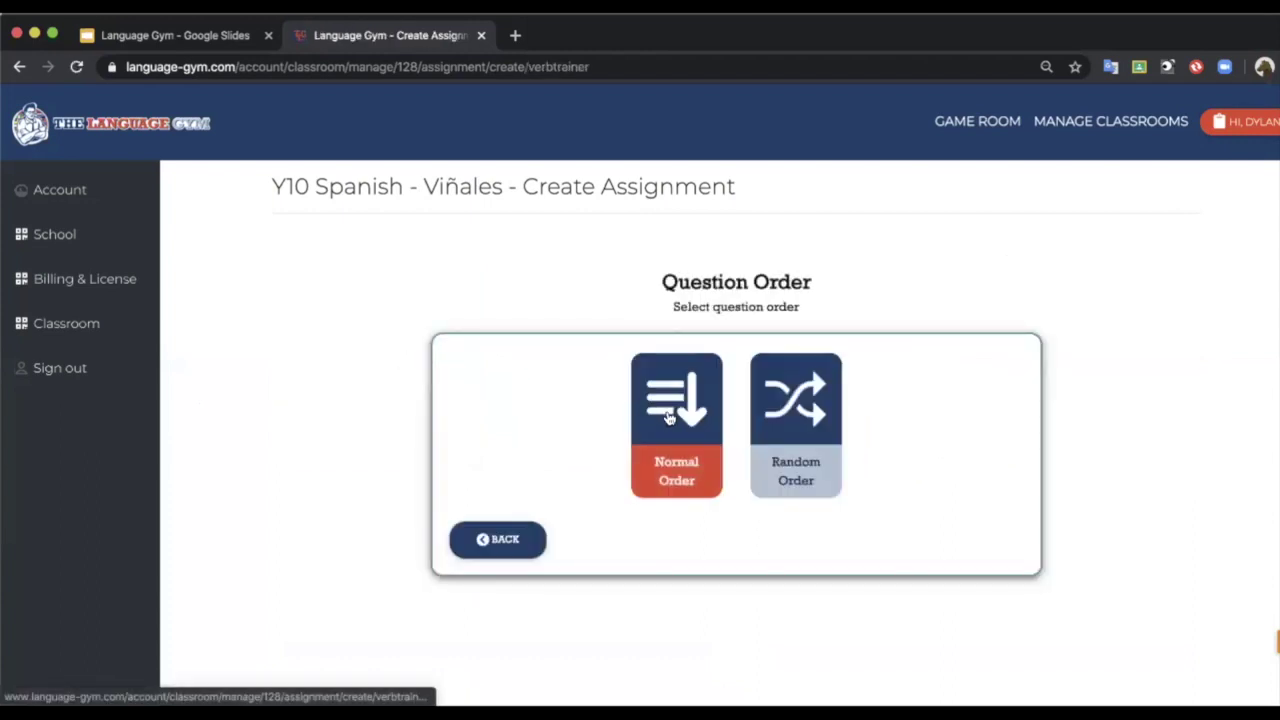
click(669, 409)
Select the Present Indicative and Imperfect Indicative tenses for the verb assignment and continue to the pronouns.
click(553, 443)
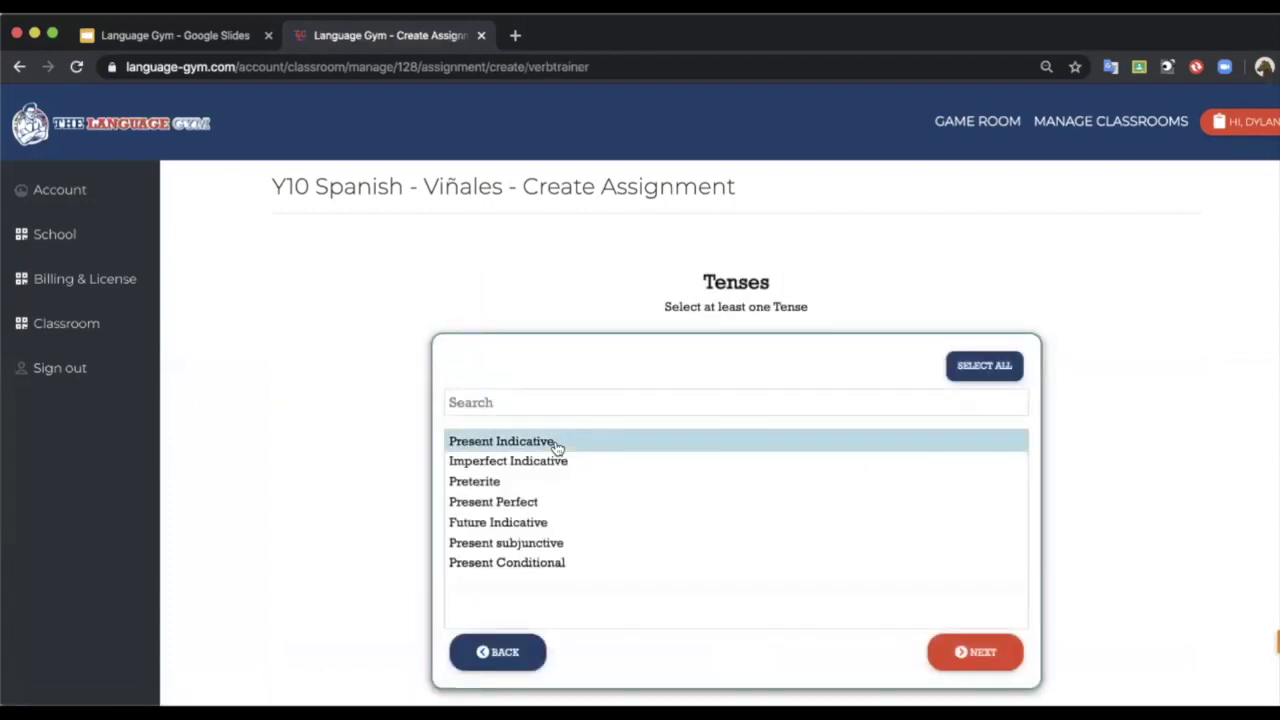
click(569, 460)
scroll(800, 507, down, 2)
click(974, 568)
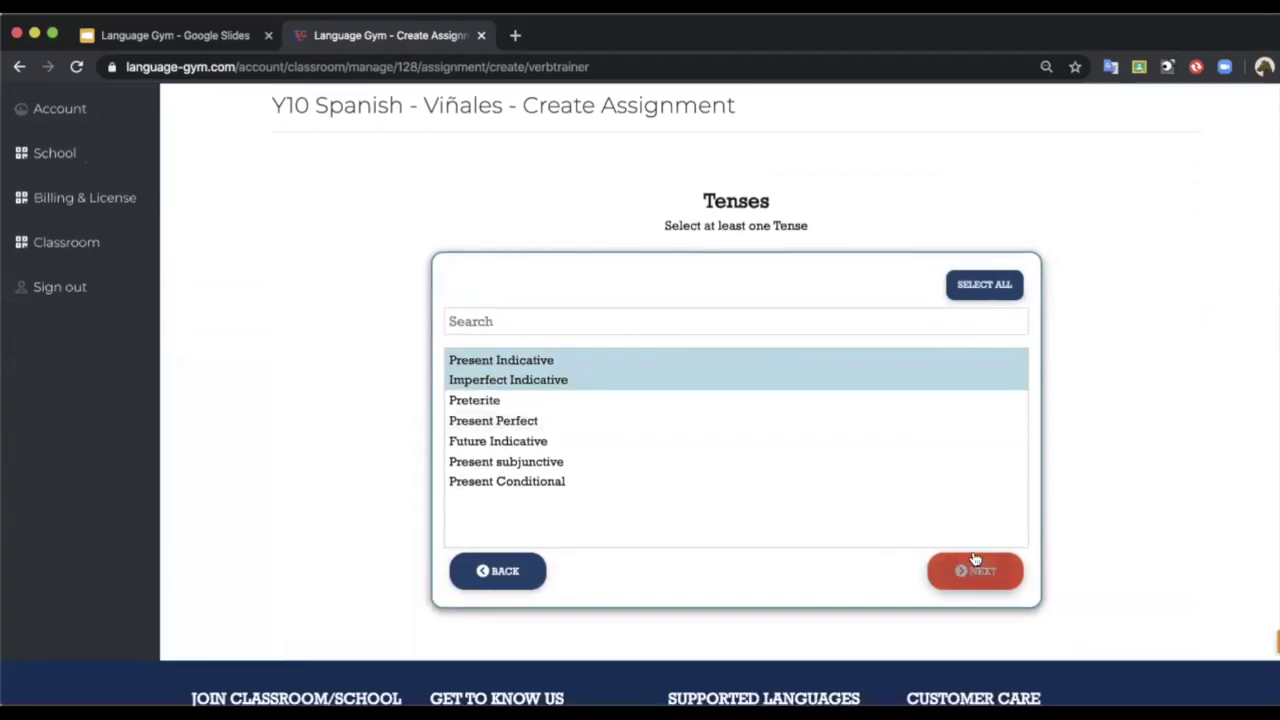
Choose the pronouns yo, él/ella/usted and nosotros/nosotras and continue to the verb selection.
click(604, 361)
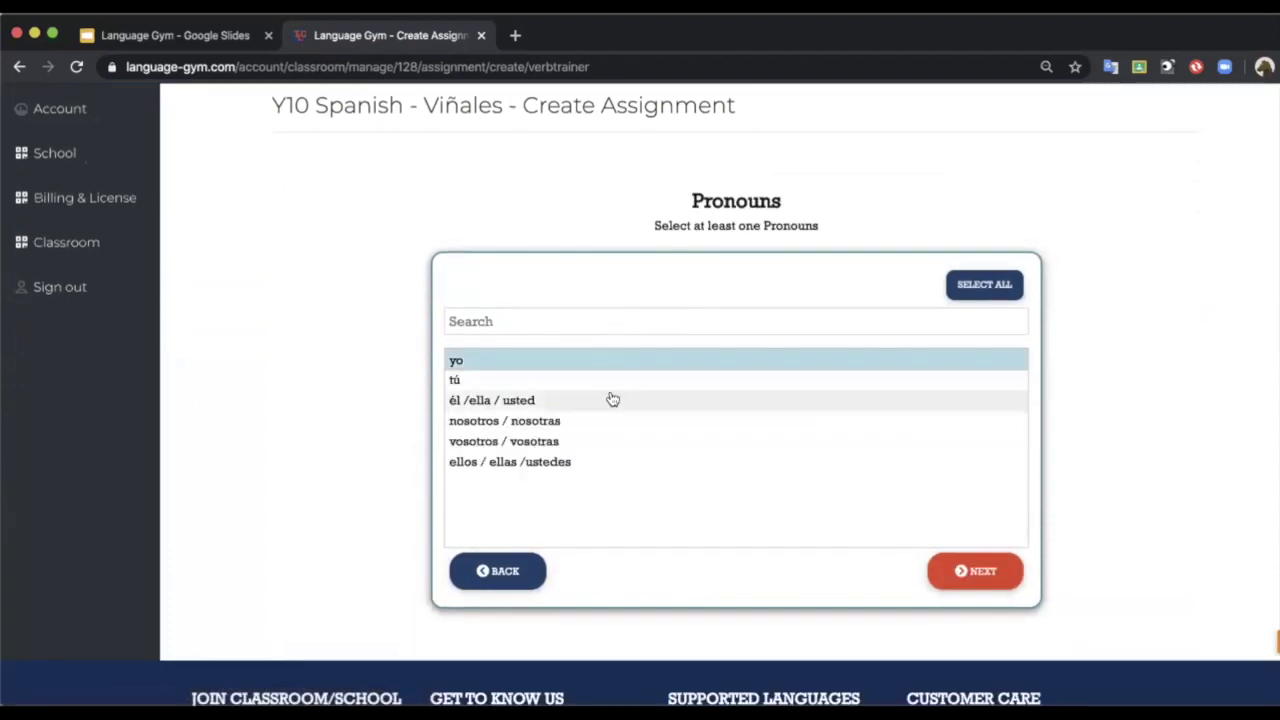
click(611, 400)
click(617, 420)
click(972, 571)
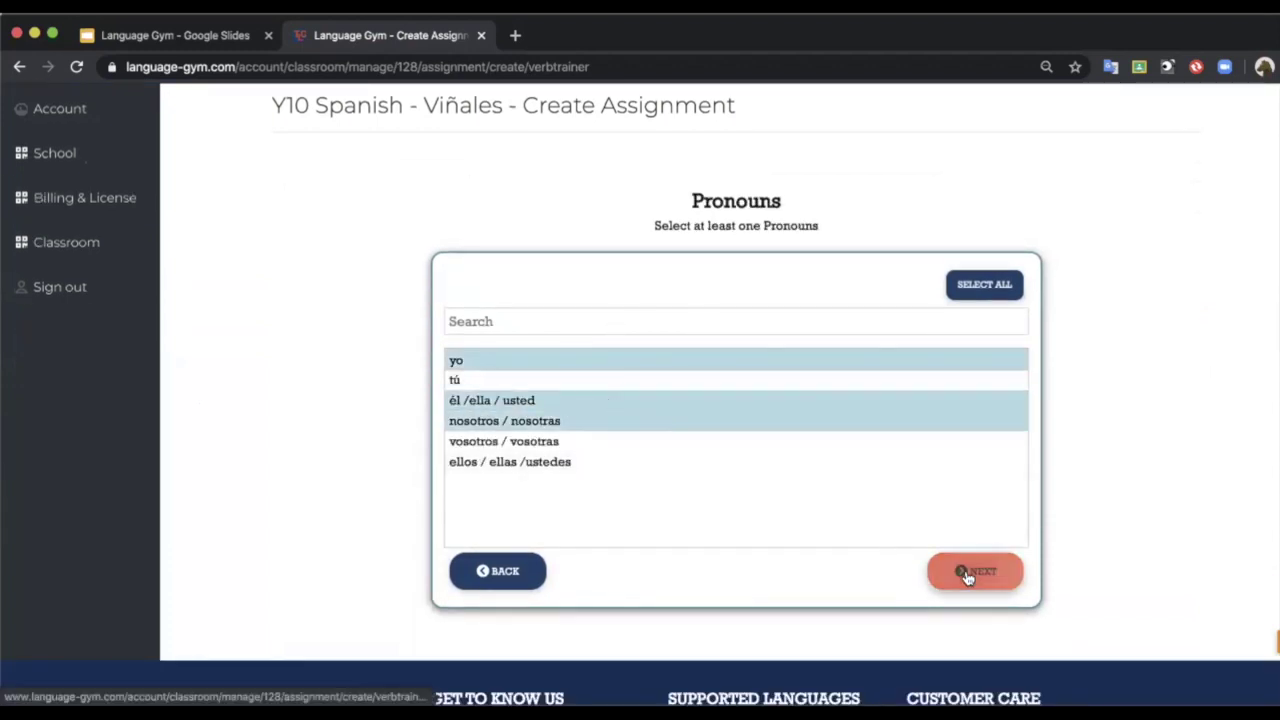
click(648, 398)
click(648, 413)
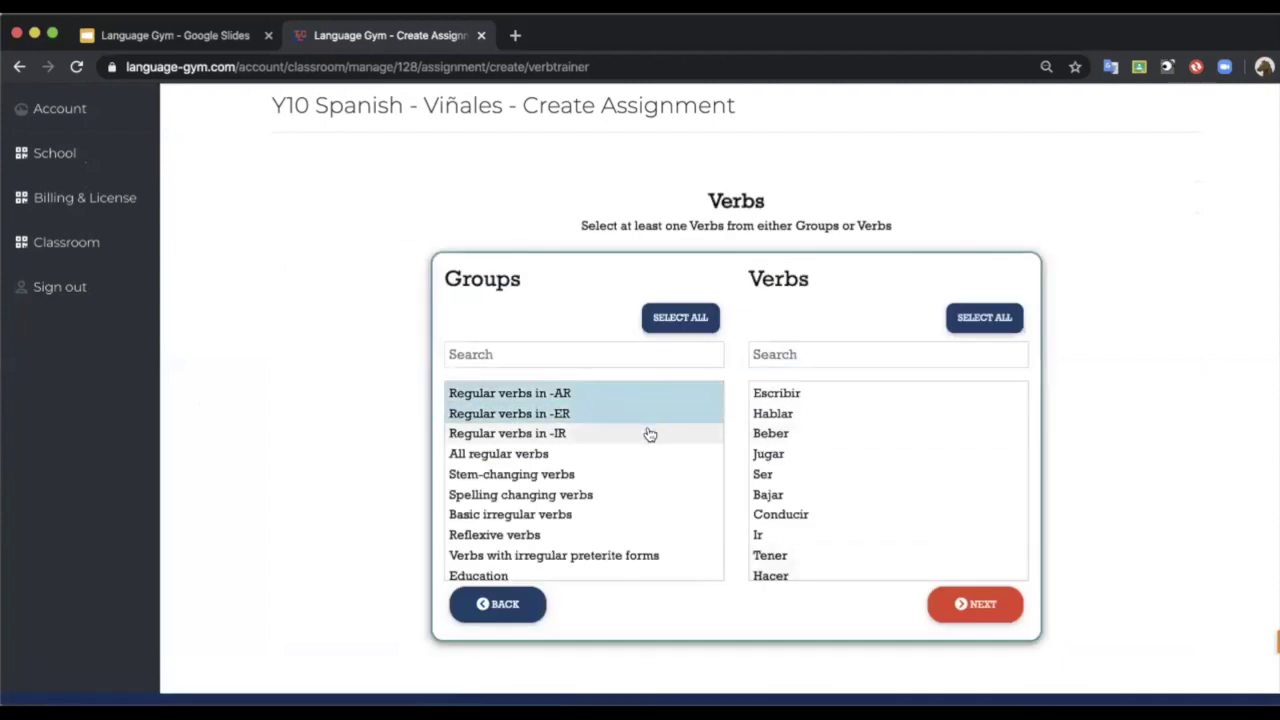
click(650, 433)
click(636, 436)
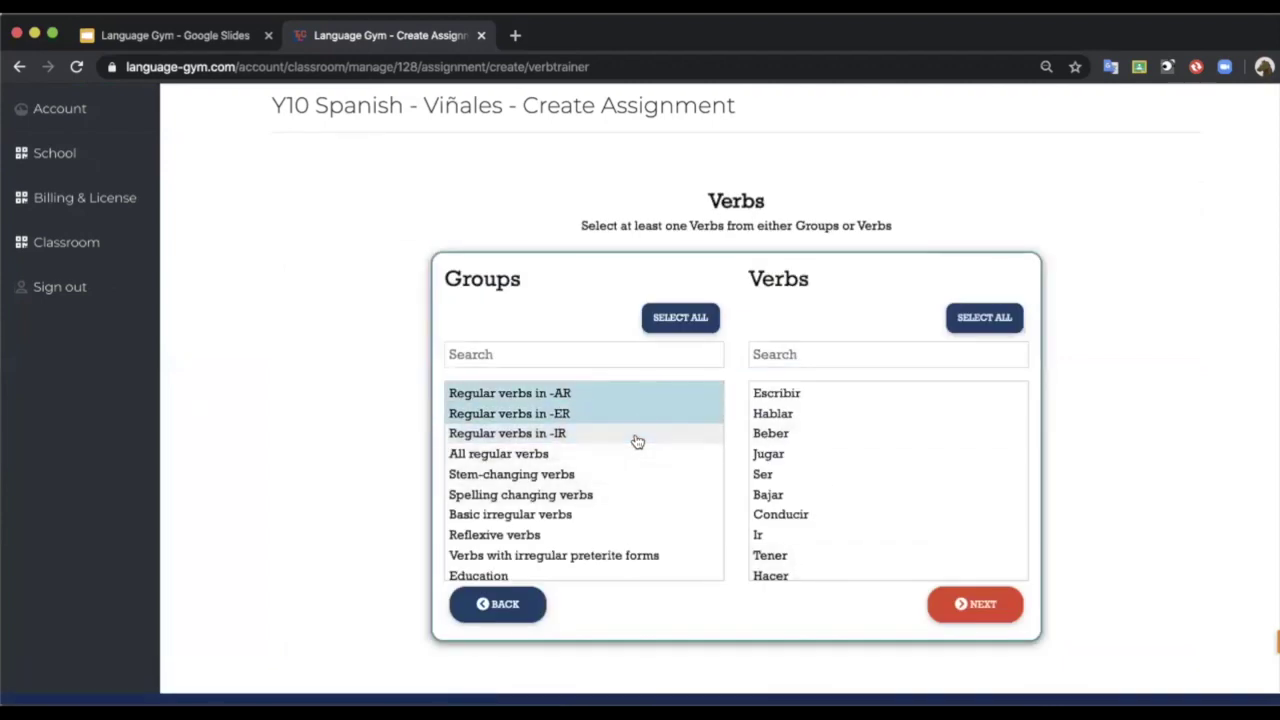
click(646, 414)
click(655, 388)
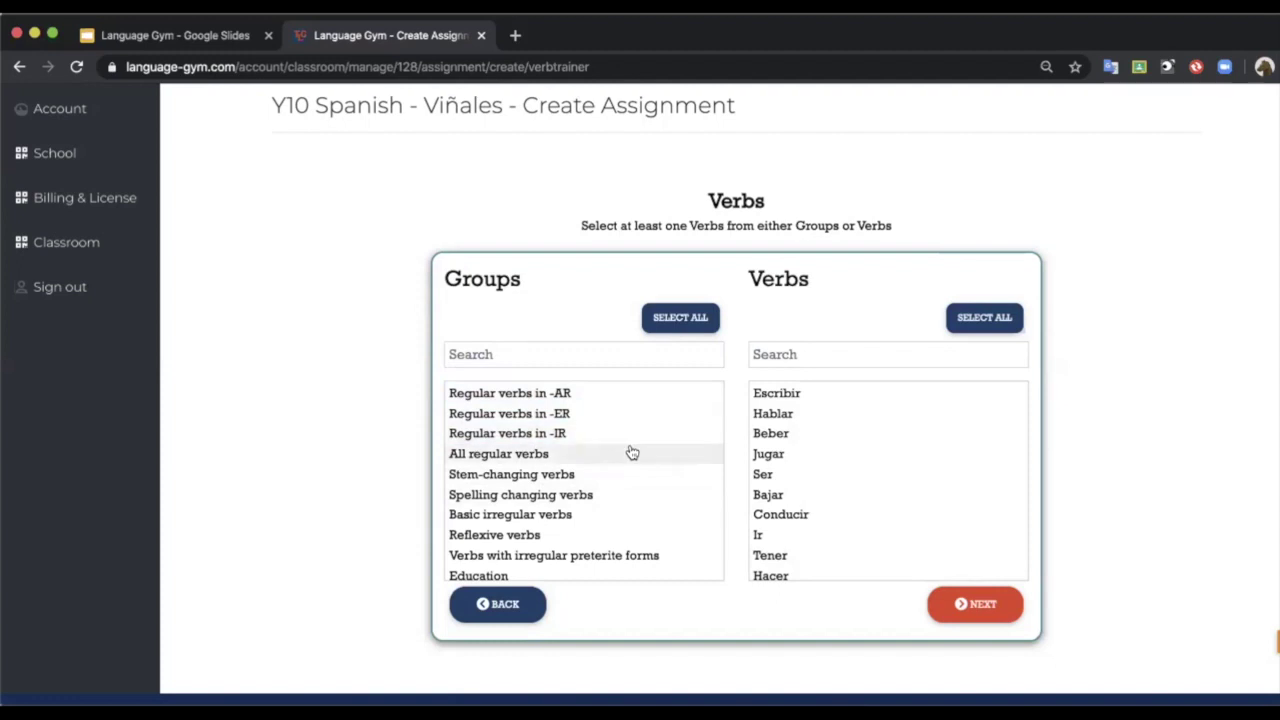
Select the verb groups All regular verbs and Basic irregular verbs and create the assignment.
click(631, 452)
click(594, 514)
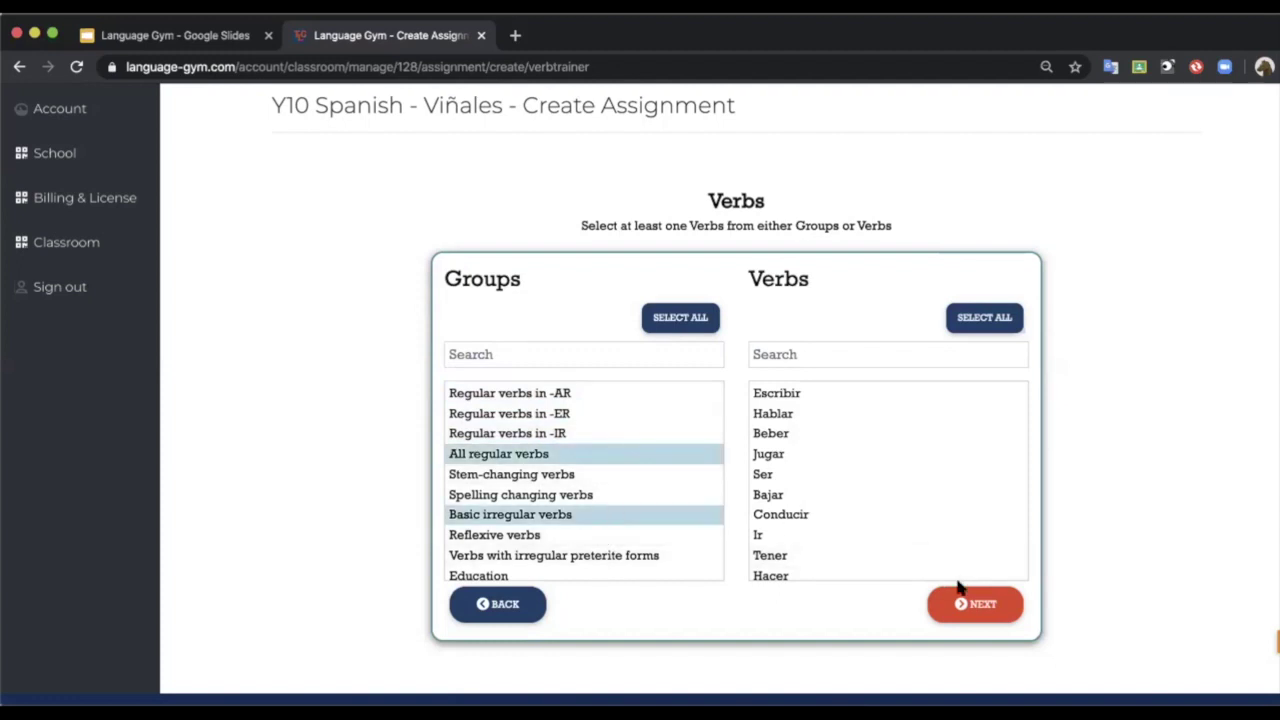
click(968, 604)
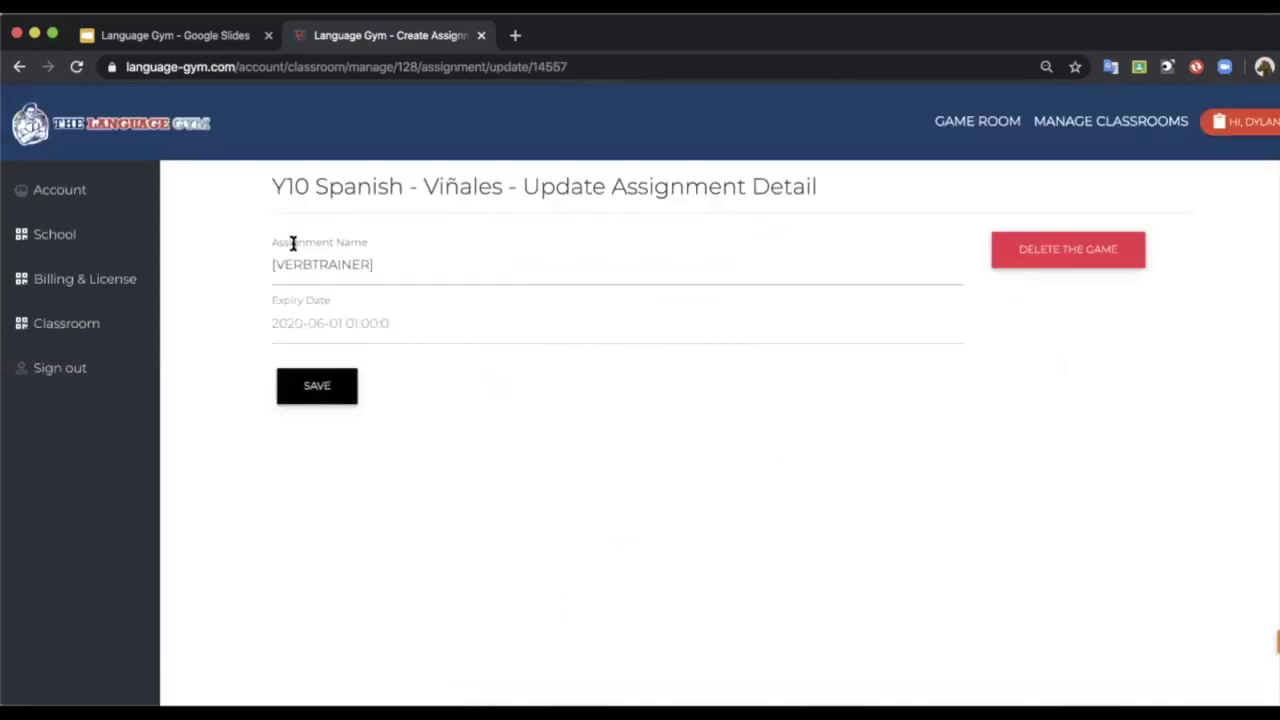
Name the assignment "[VERBTRAINER] - Imperfect + Present" and save it.
click(419, 266)
click(424, 310)
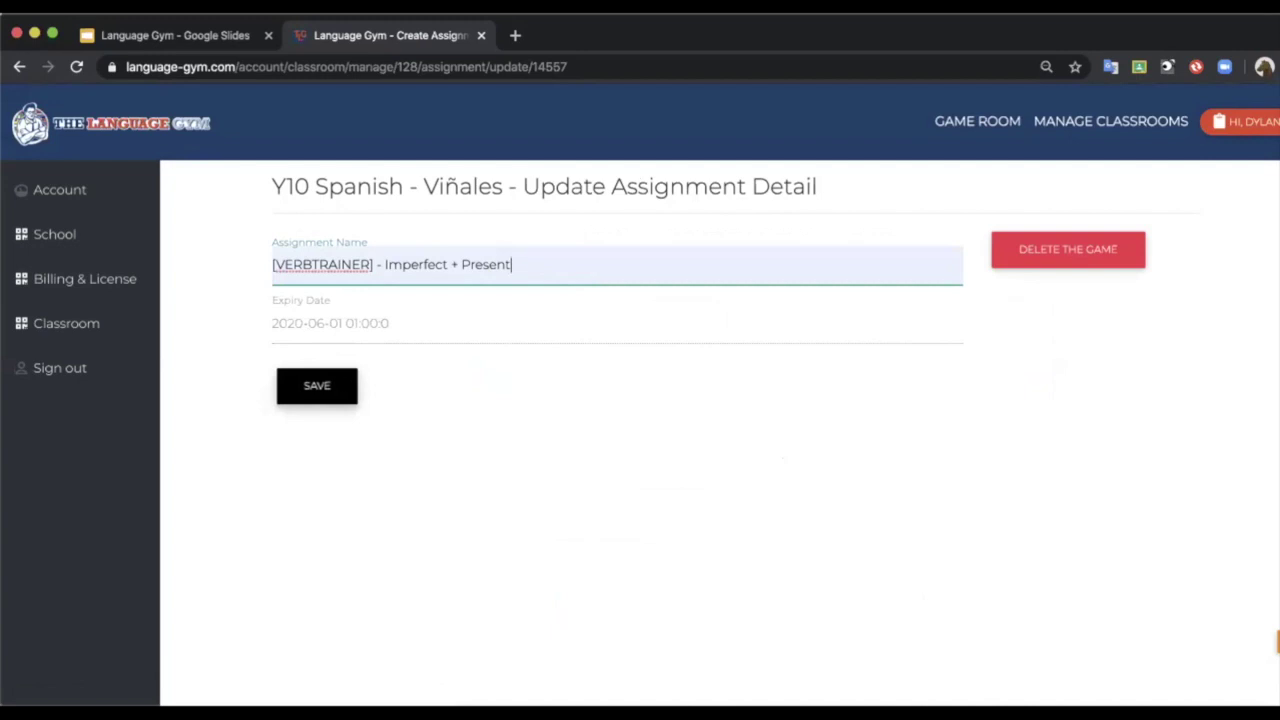
click(316, 385)
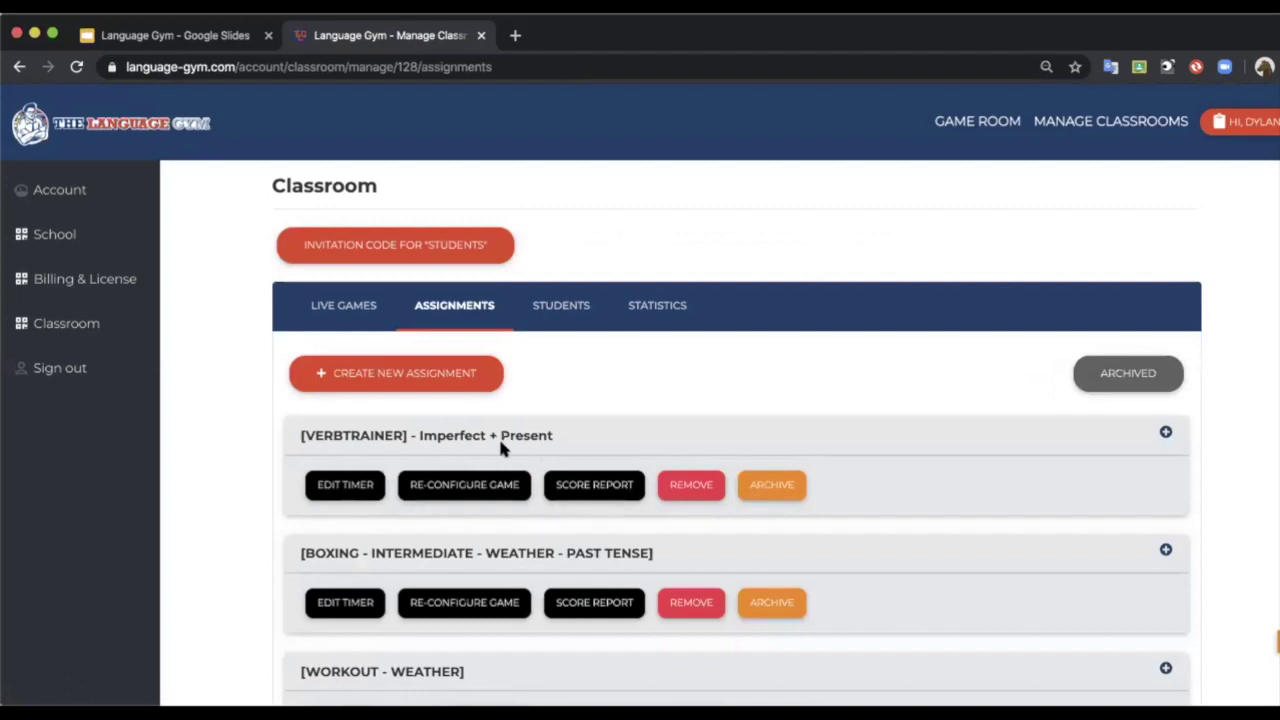
Start a new Workouts assignment from the Vocabulary Modules at Intermediate level in the Holidays category.
click(399, 375)
click(626, 383)
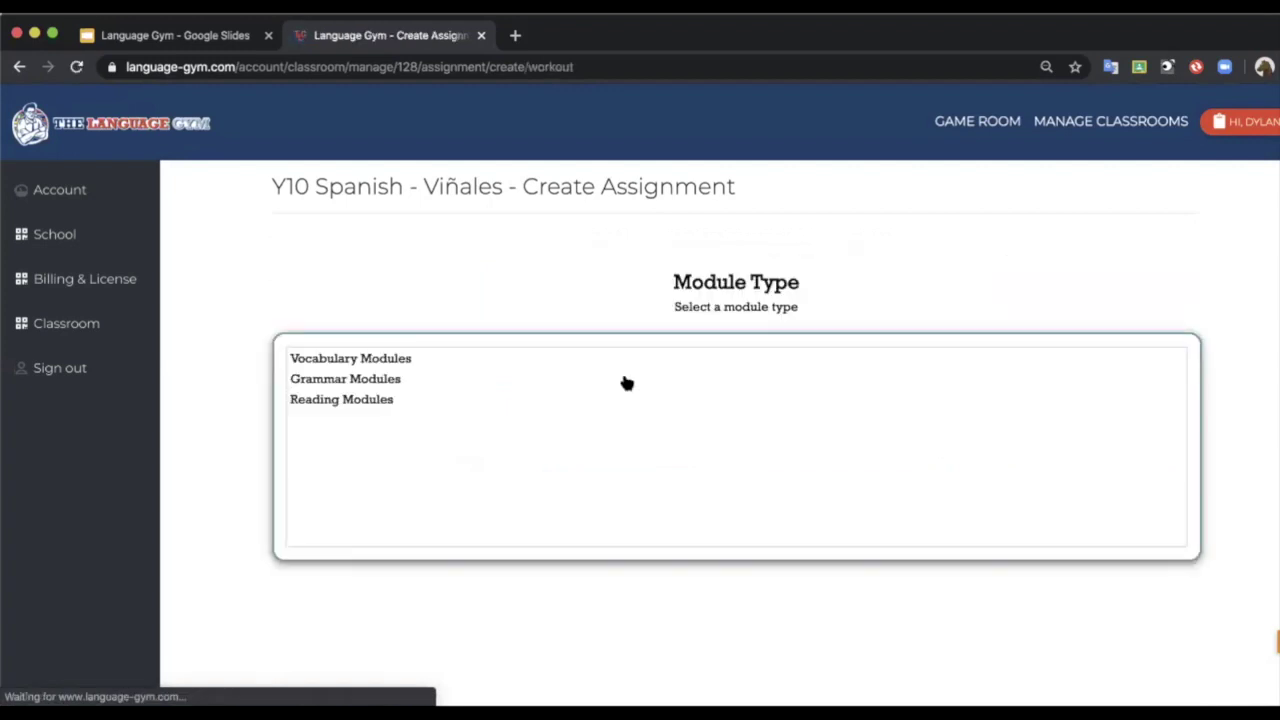
click(543, 366)
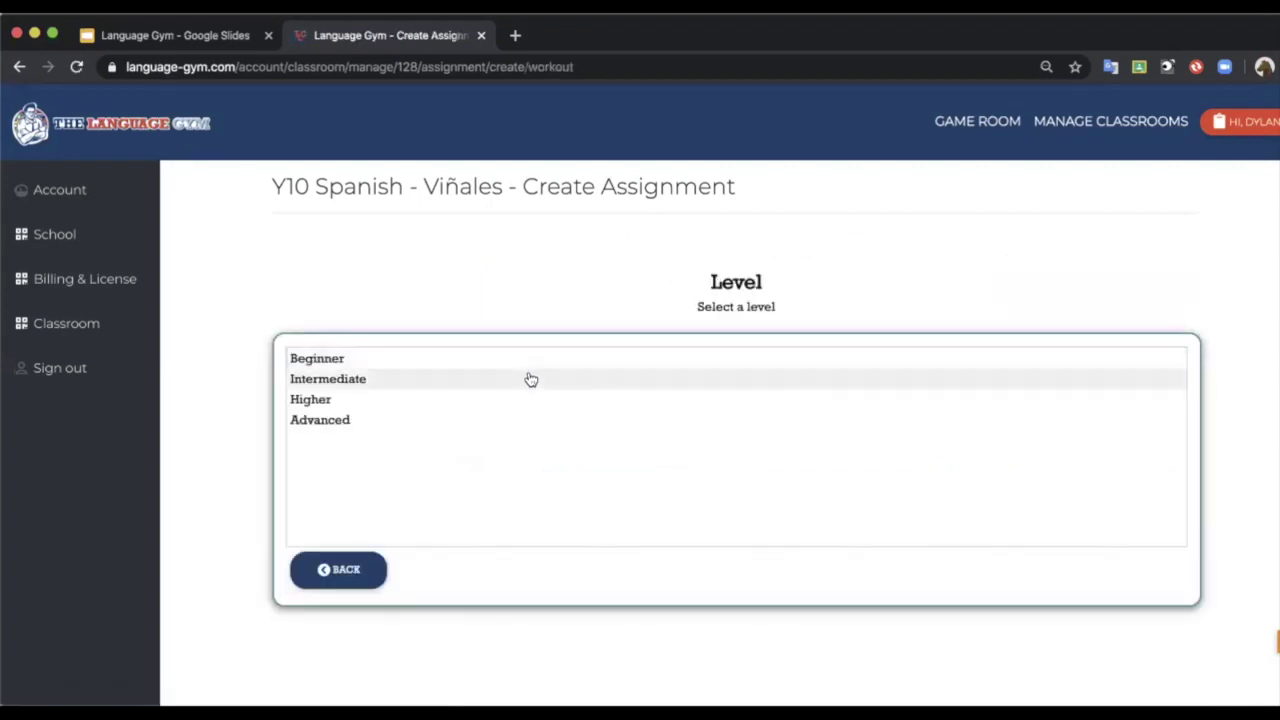
click(529, 379)
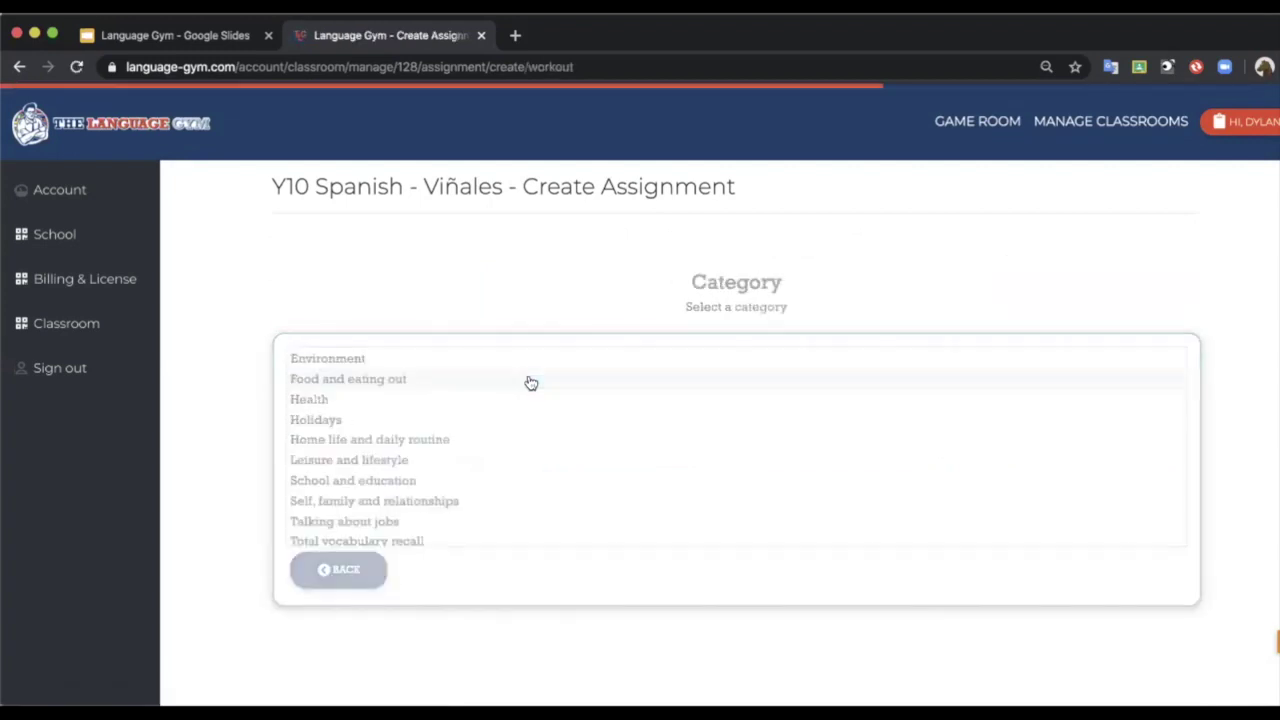
click(488, 420)
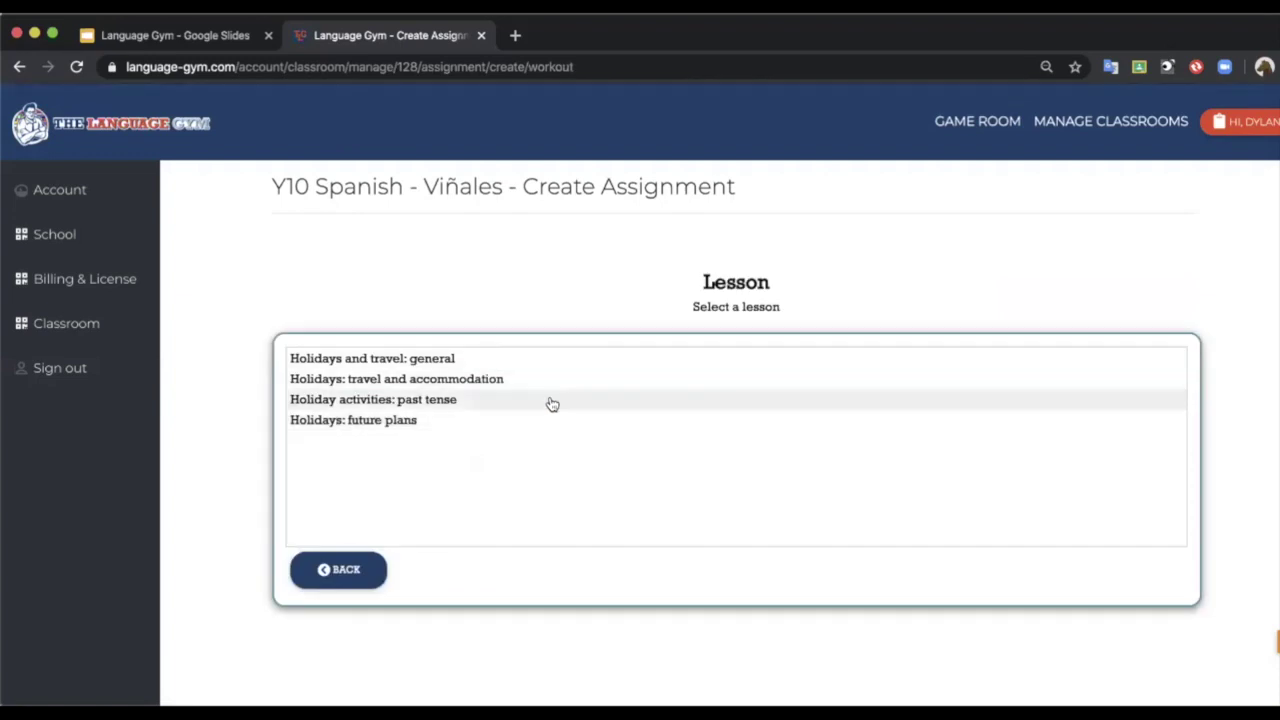
click(541, 404)
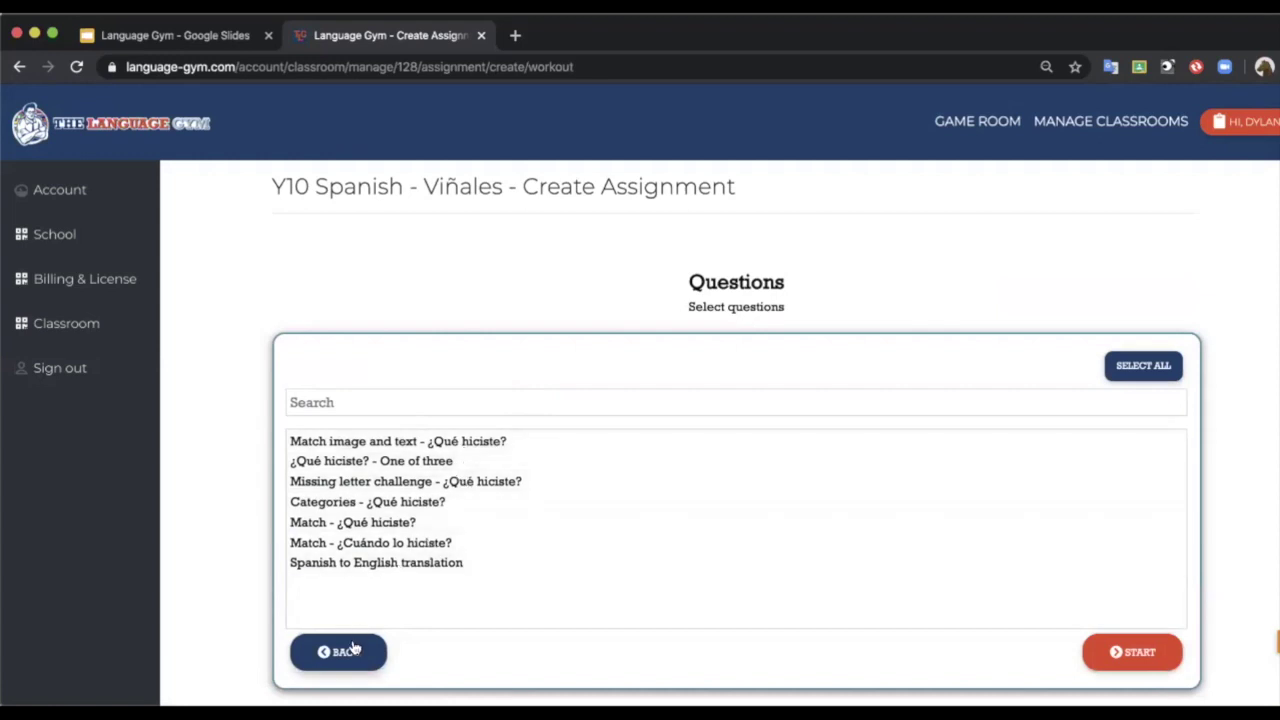
click(1112, 368)
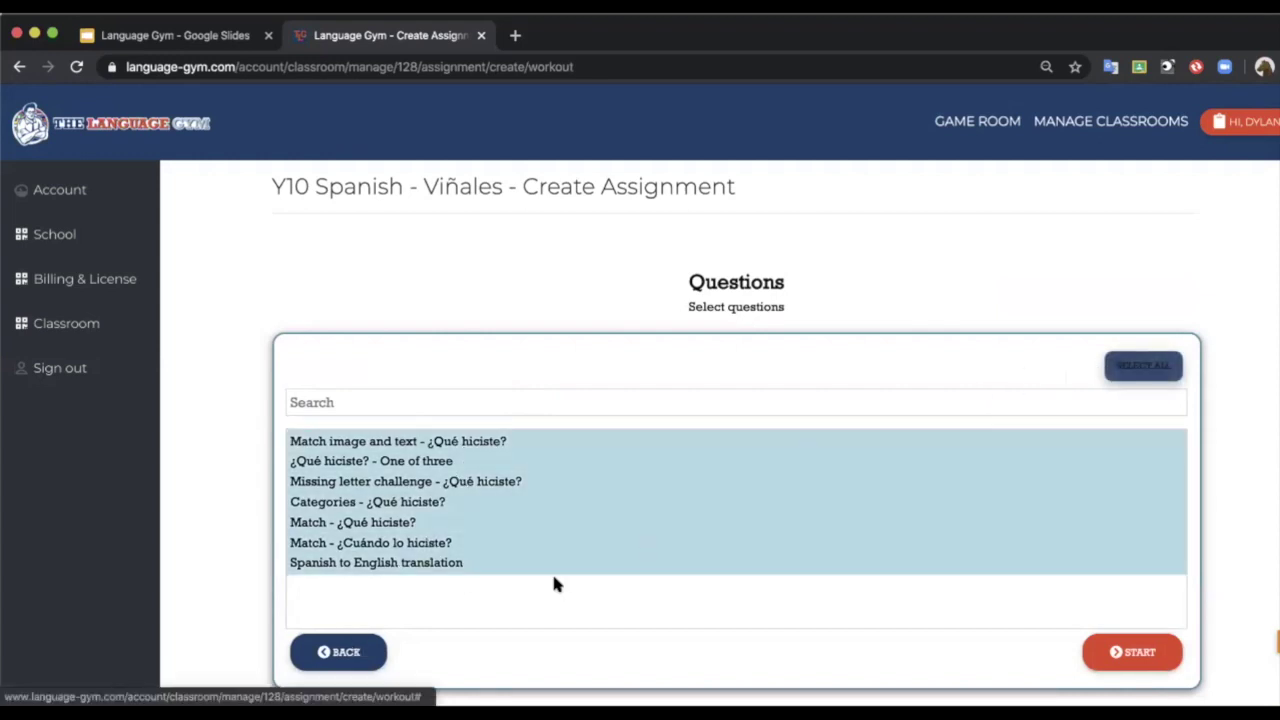
click(345, 651)
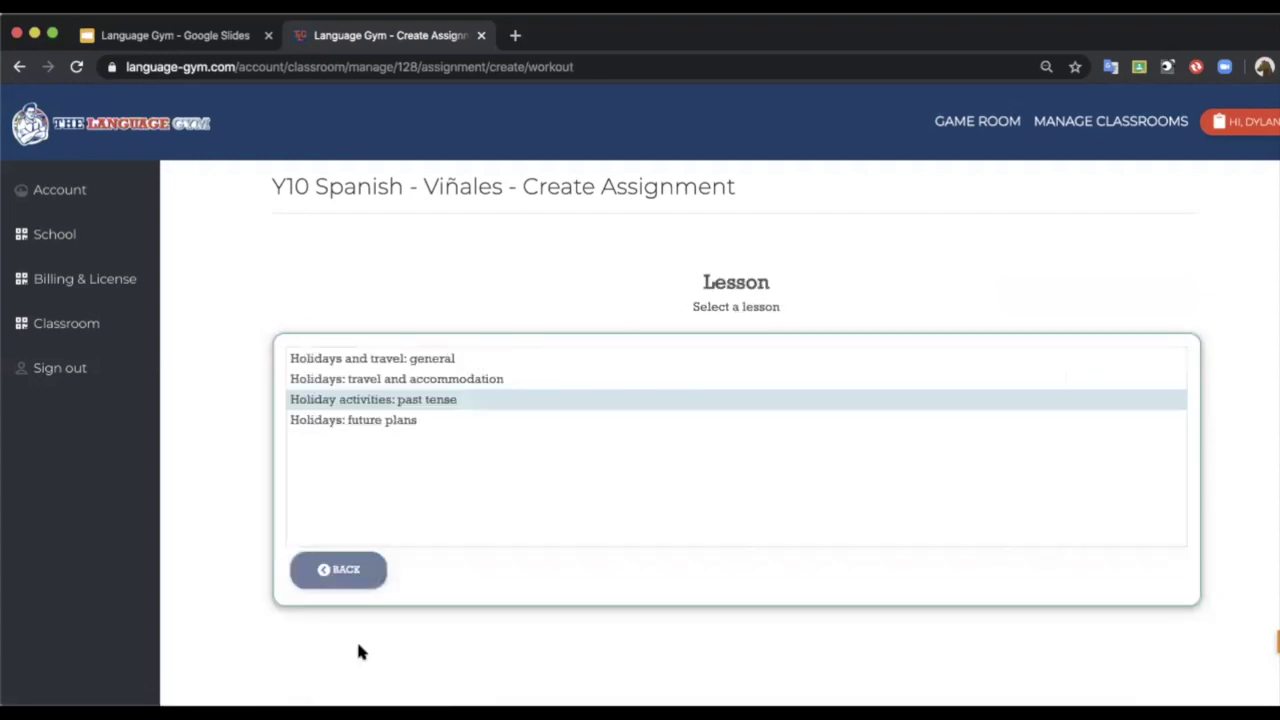
click(443, 360)
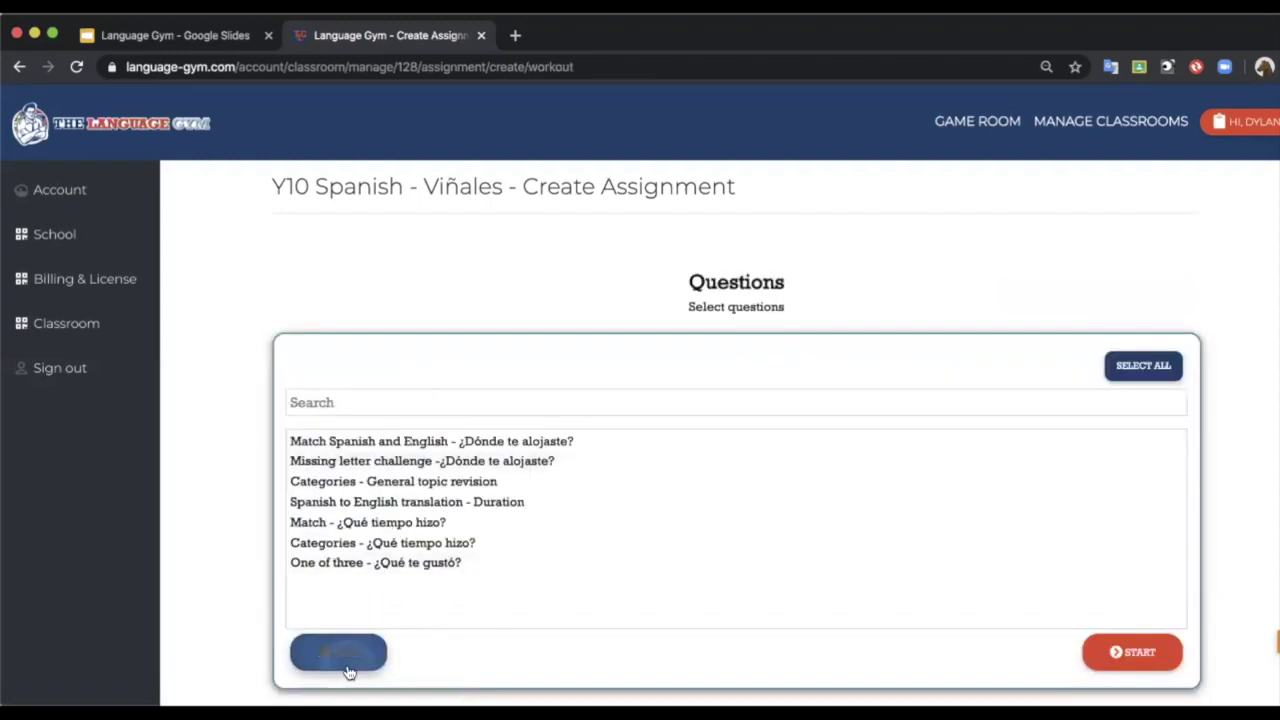
click(349, 665)
Choose the "Holidays: travel and accommodation" lesson with all its questions and save the workout assignment.
click(486, 384)
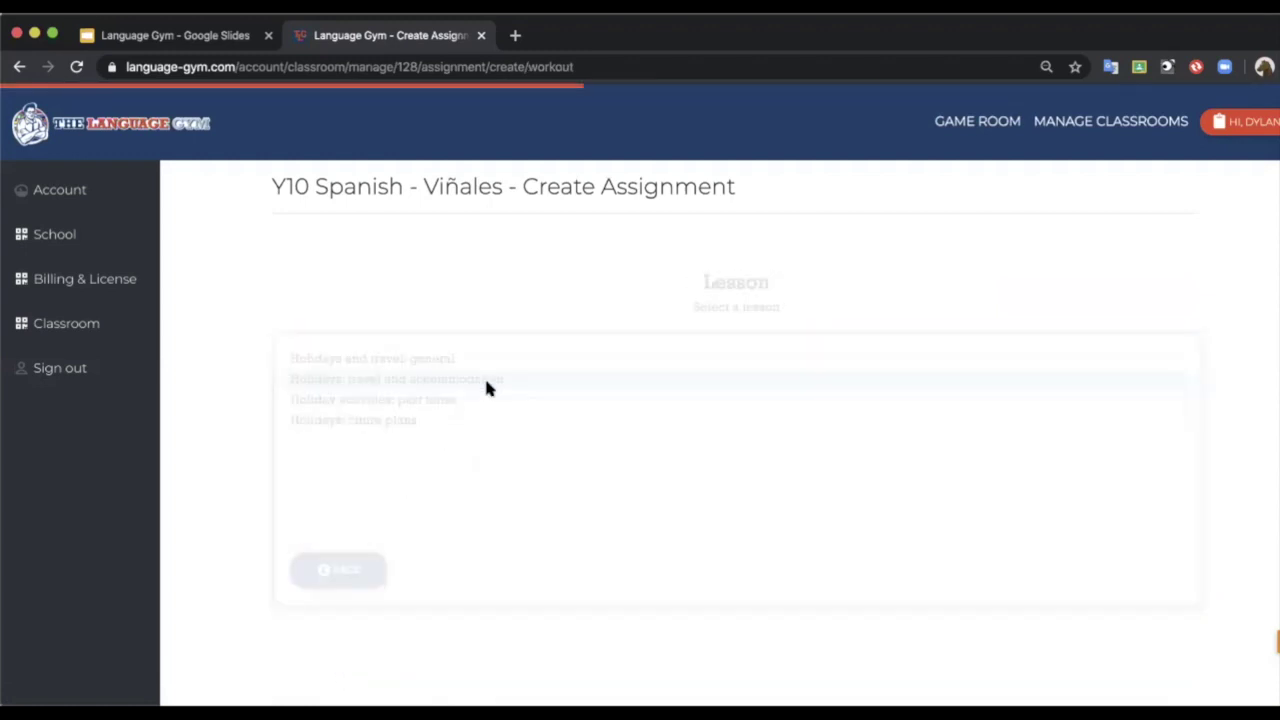
scroll(465, 445, down, 3)
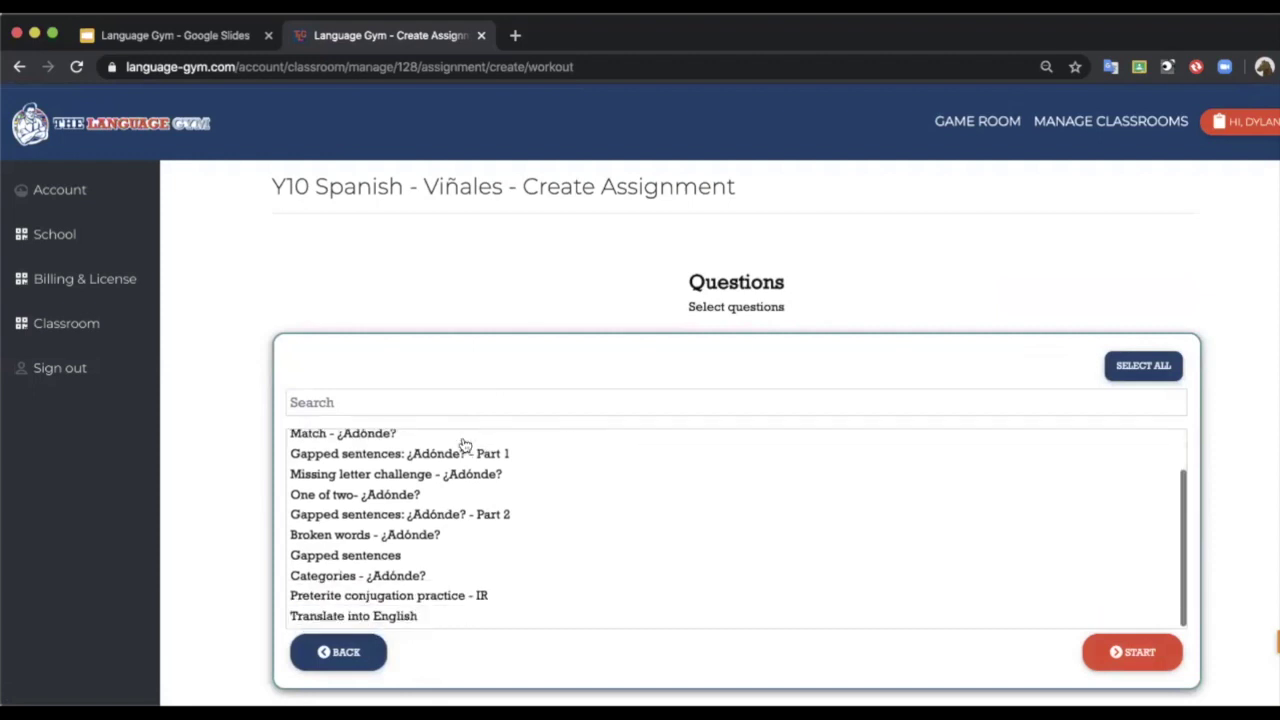
scroll(465, 445, up, 3)
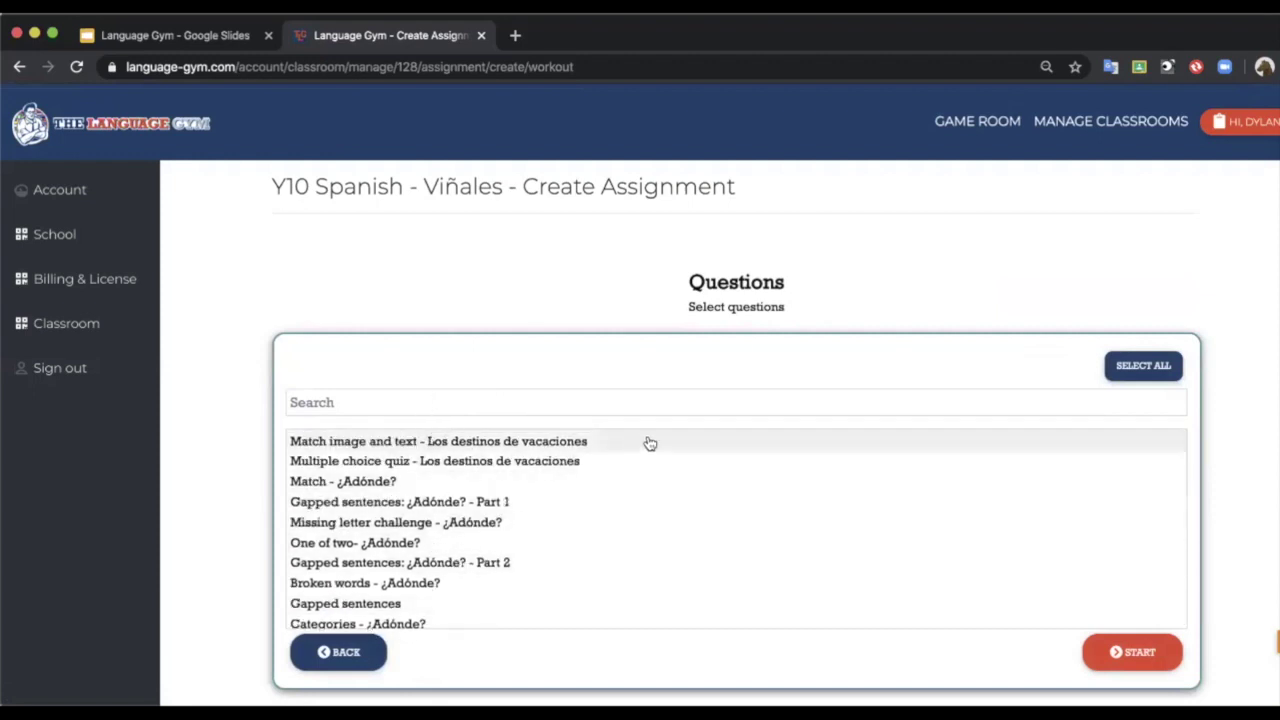
click(1140, 366)
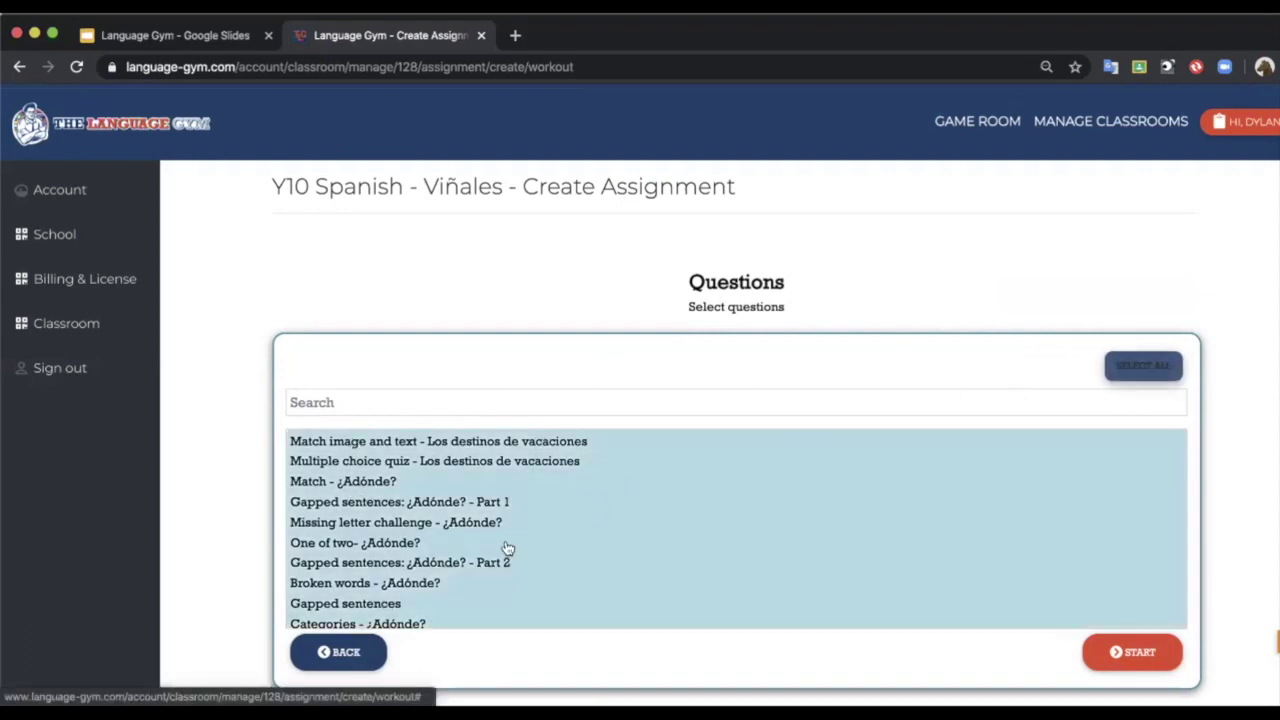
click(1163, 643)
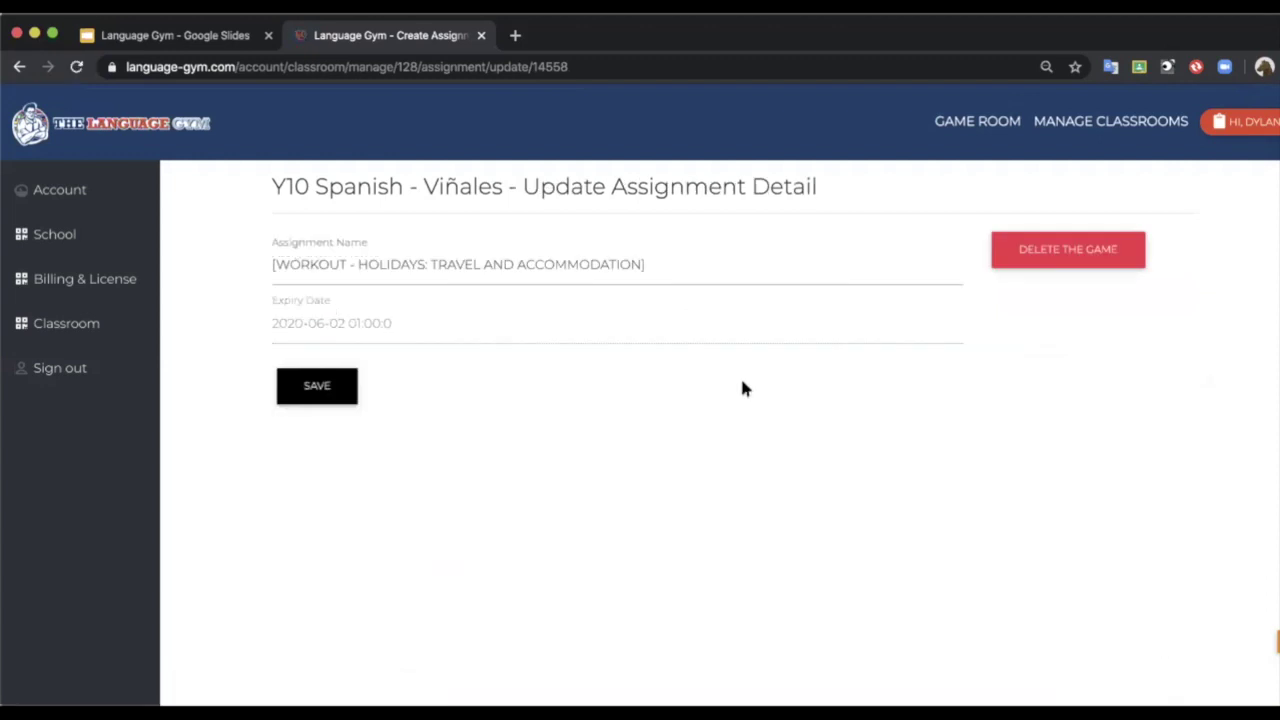
click(325, 385)
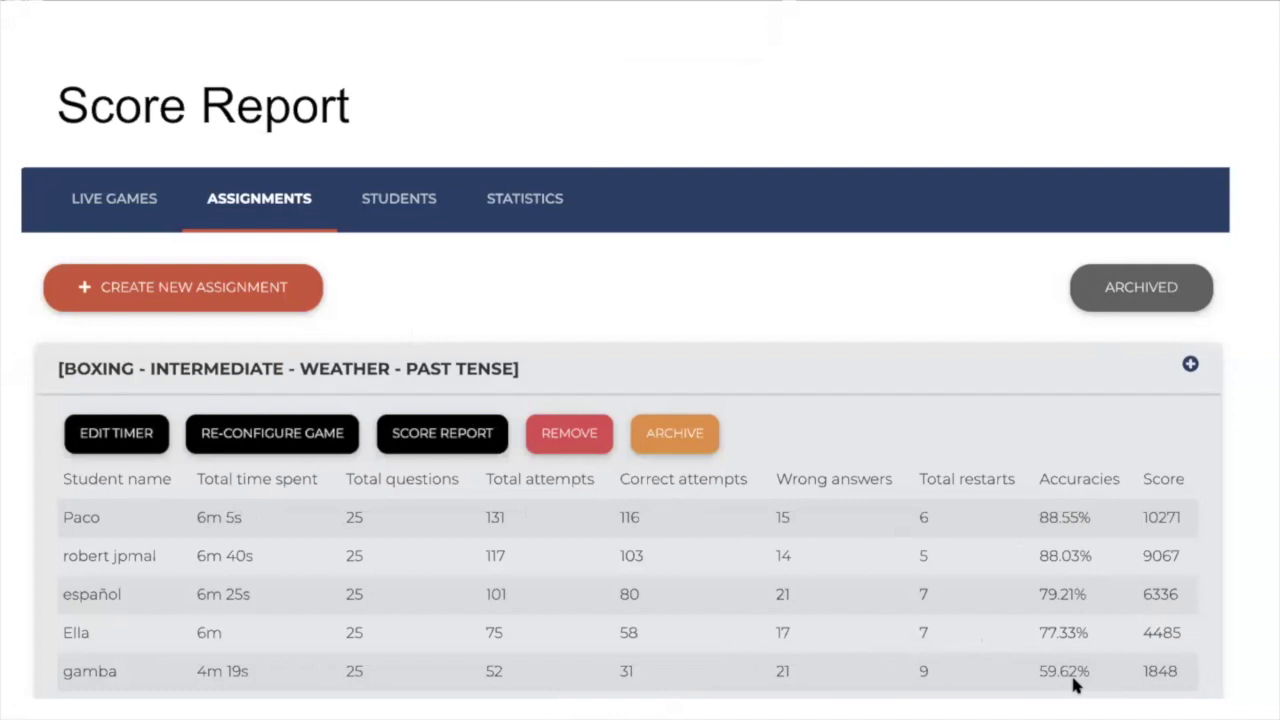
Advance the slideshow from the score report to the Students slide and resume presenting that slide in Google Slides.
key(Right)
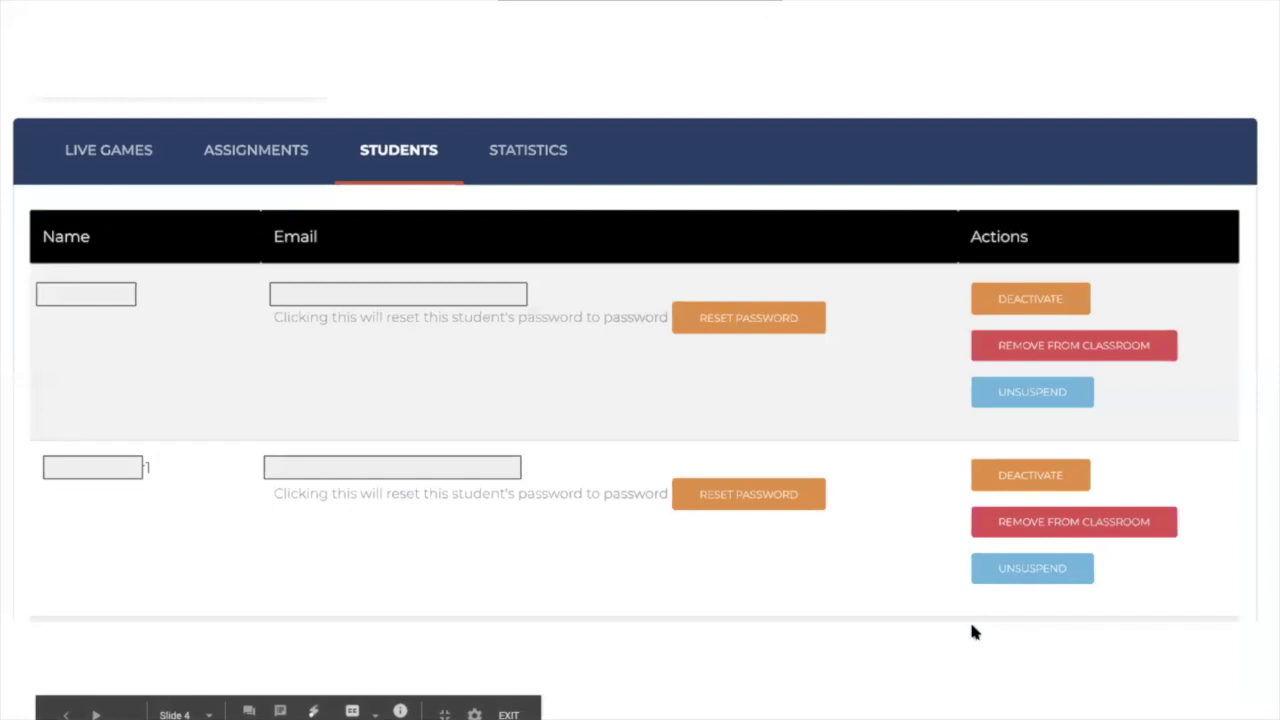
key(Escape)
key(ctrl+Tab)
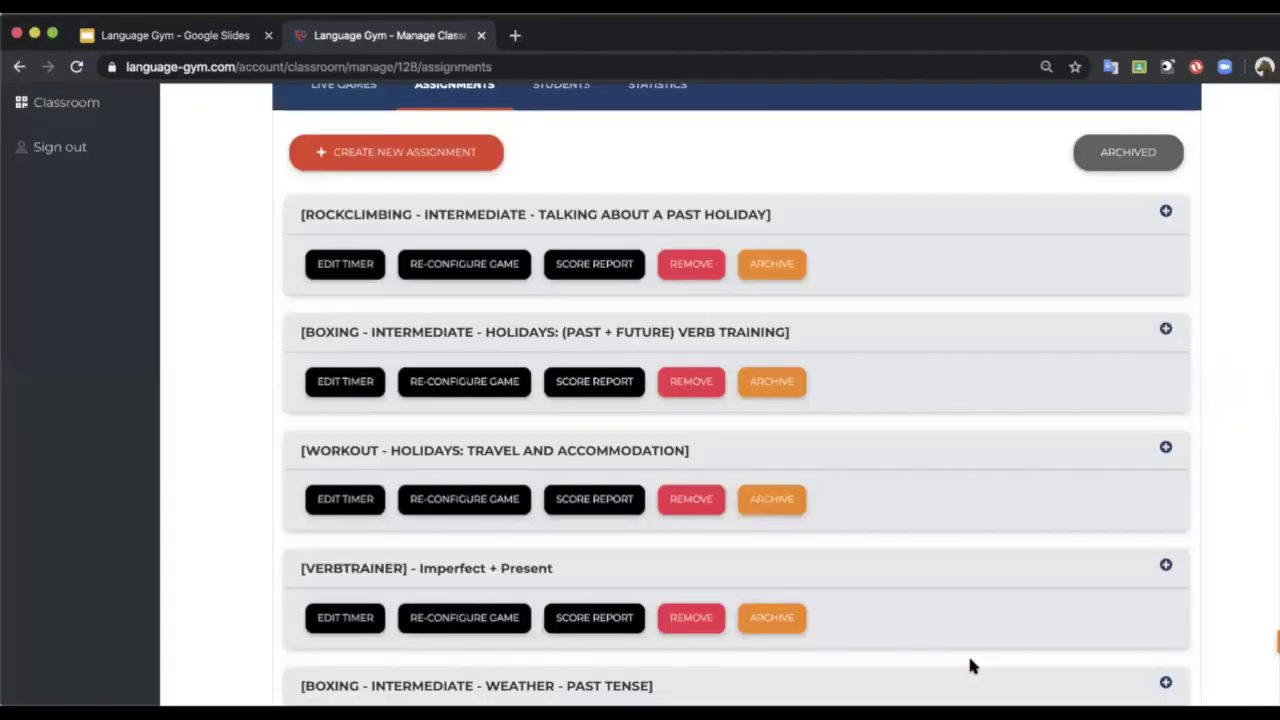
key(ctrl+shift+Tab)
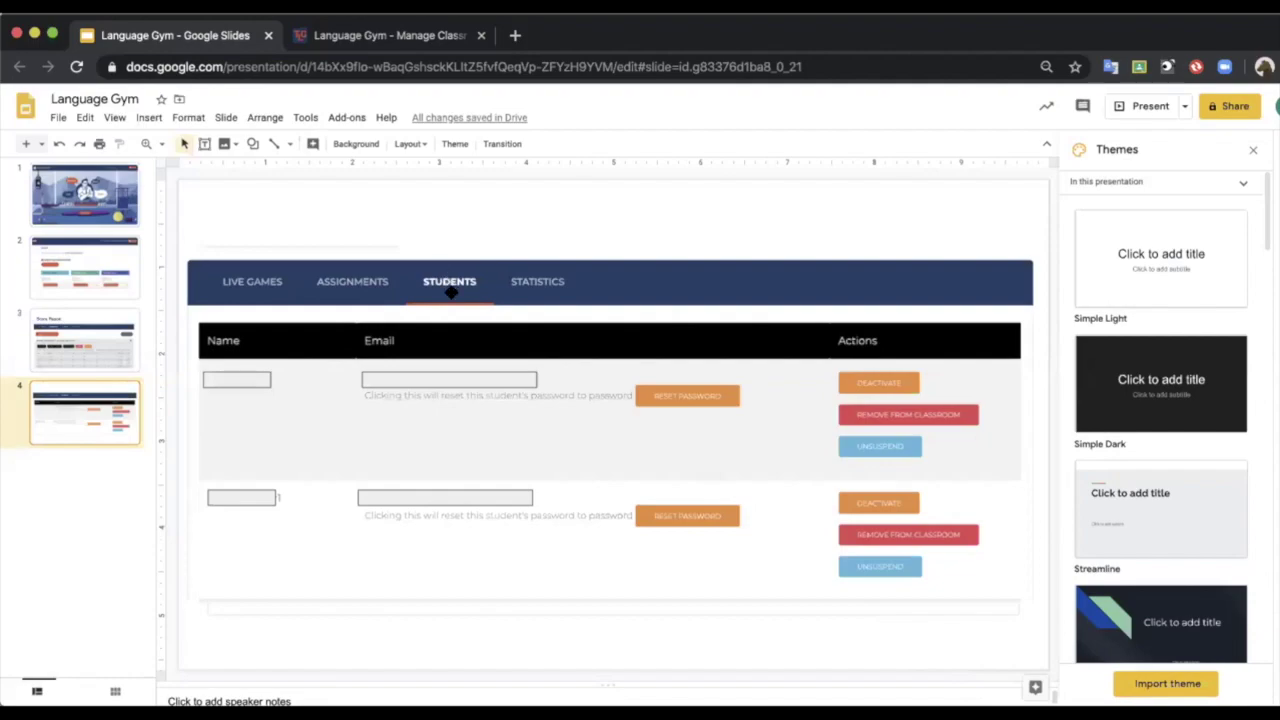
key(super+Return)
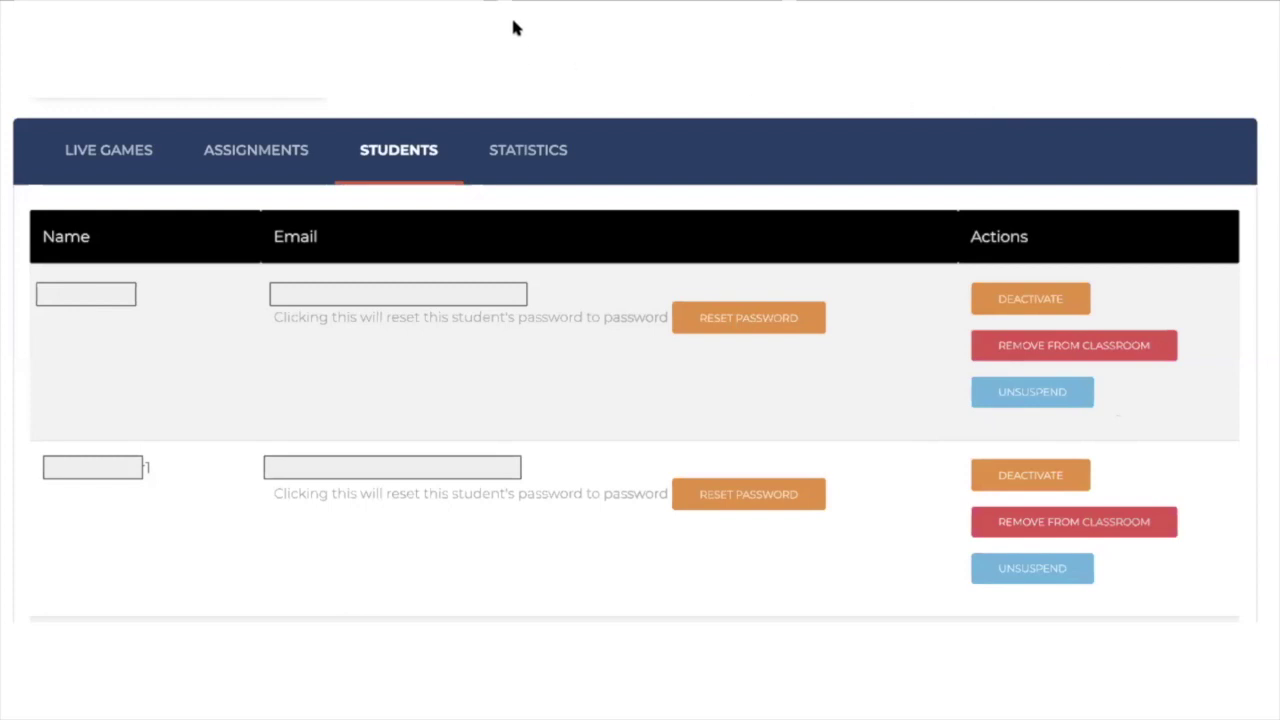
Leave the slideshow, switch back to the Language Gym classroom page and review its assignments list.
key(Escape)
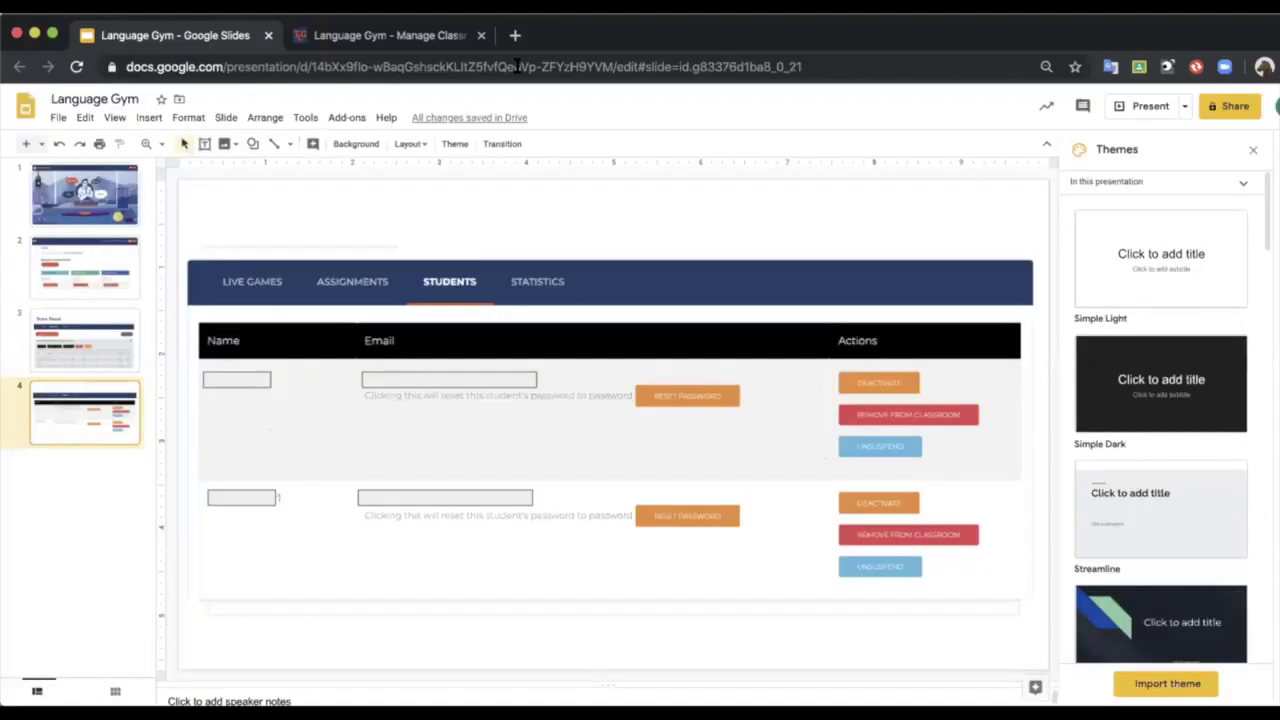
key(ctrl+Tab)
scroll(531, 219, up, 3)
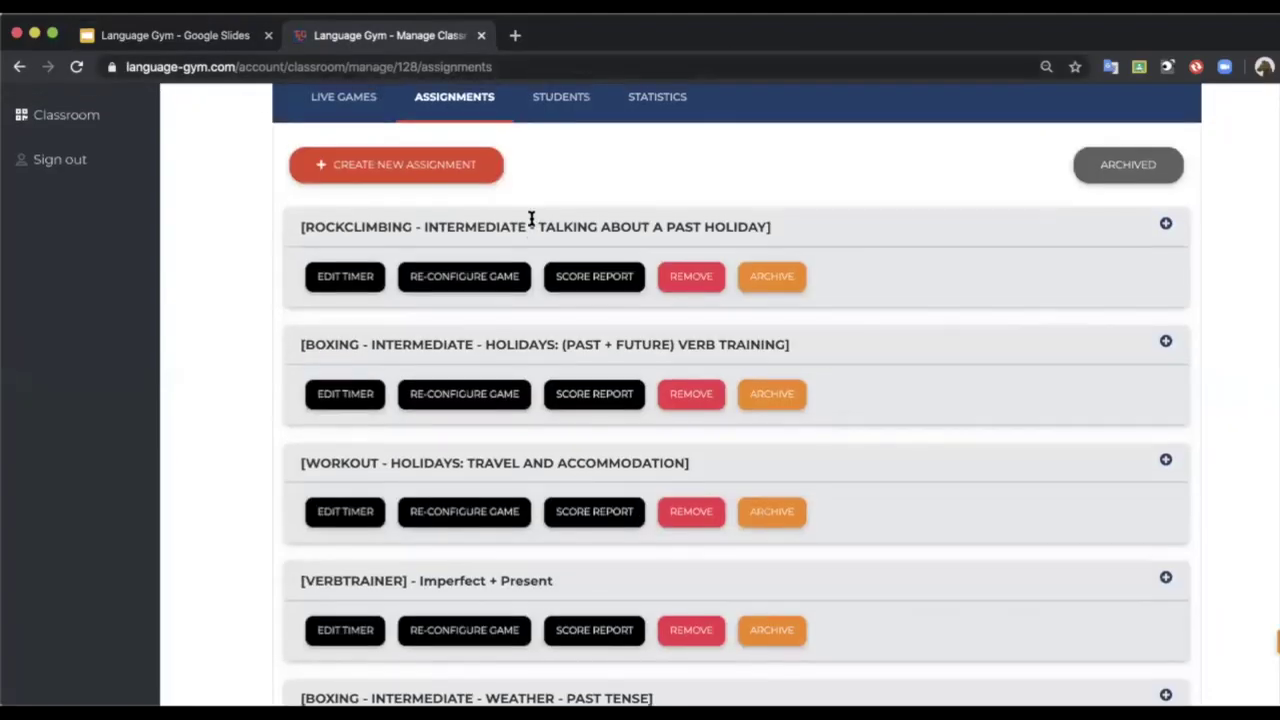
scroll(531, 219, up, 3)
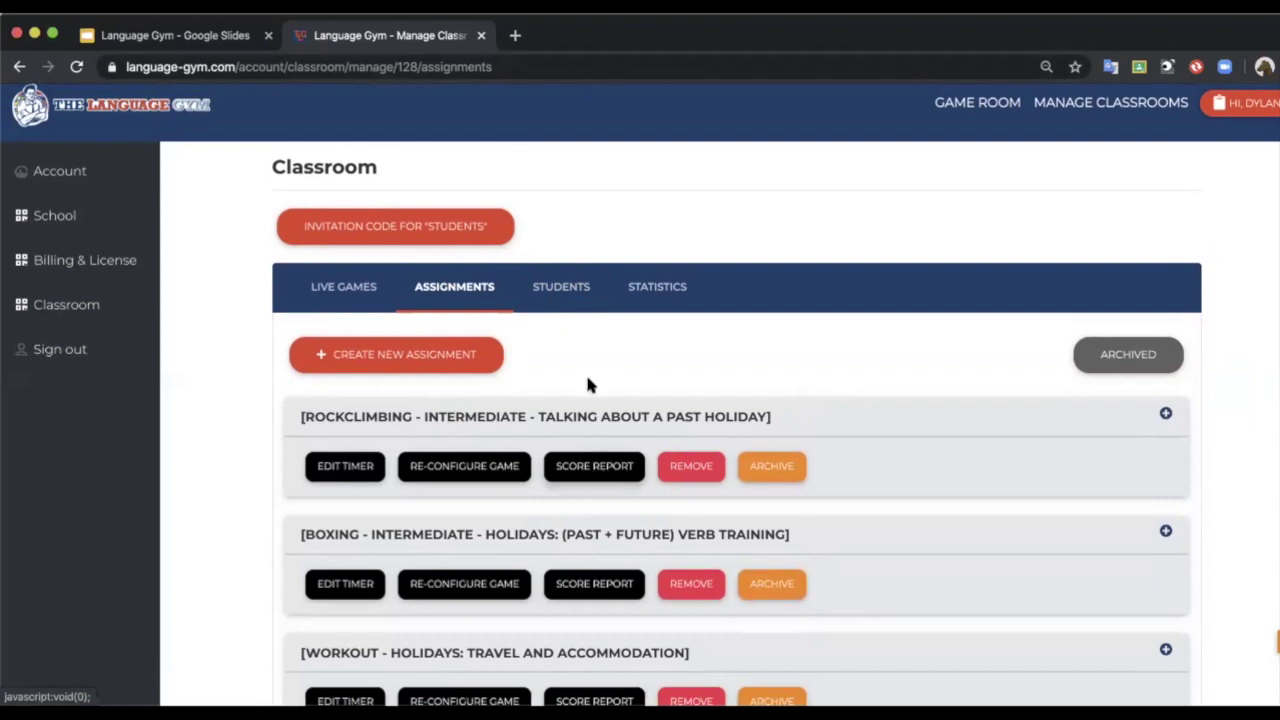
click(561, 292)
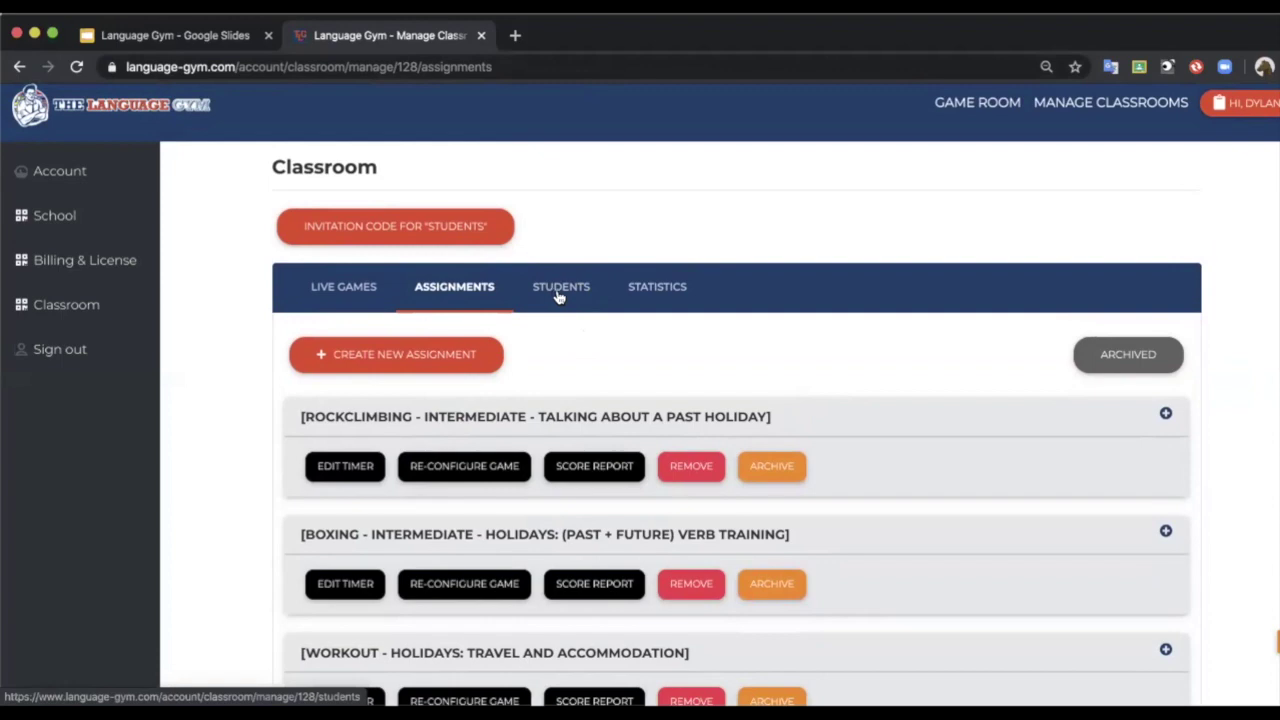
scroll(558, 296, up, 1)
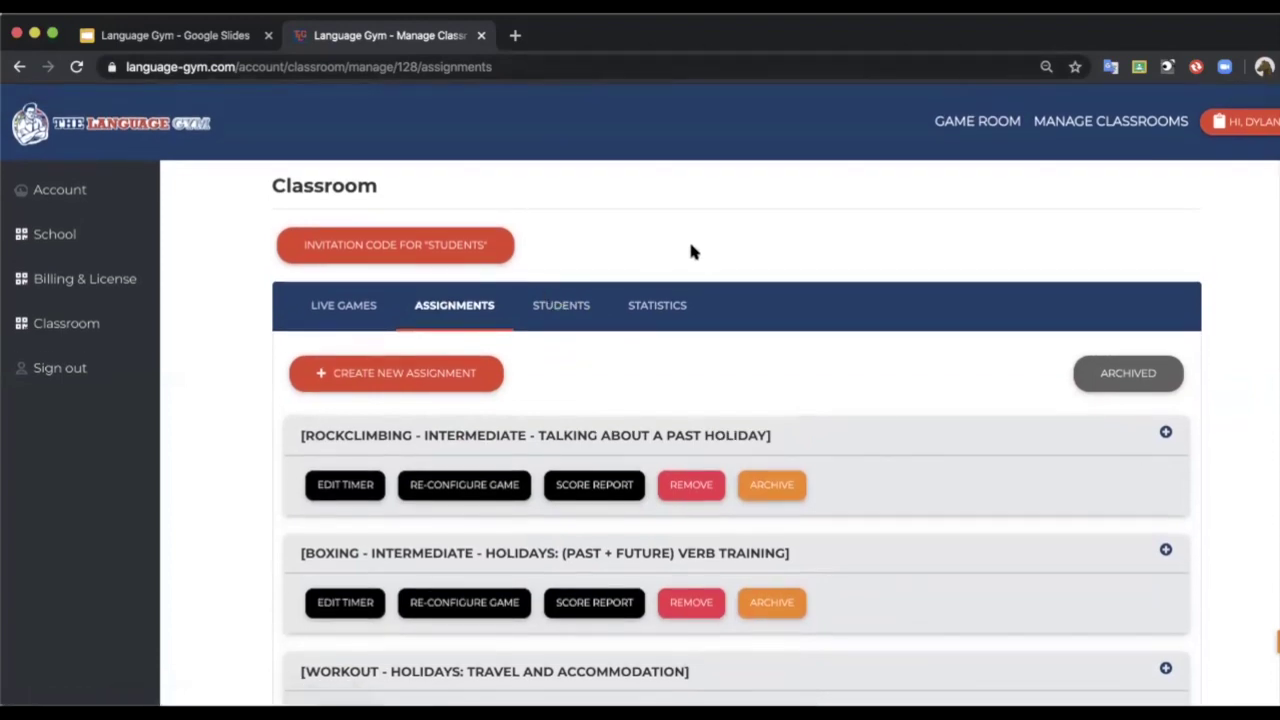